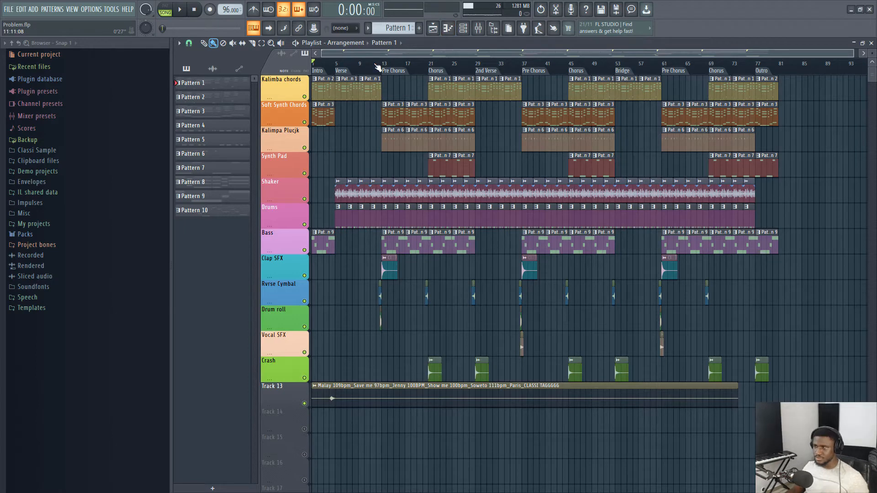
Step: Play the full arrangement from the Intro through the first Chorus and stop at the 2nd Verse
key("space")
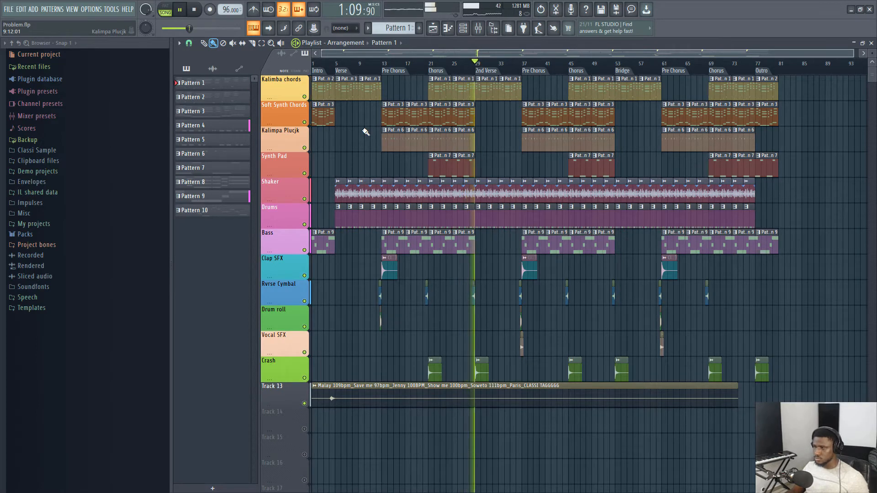
key("space")
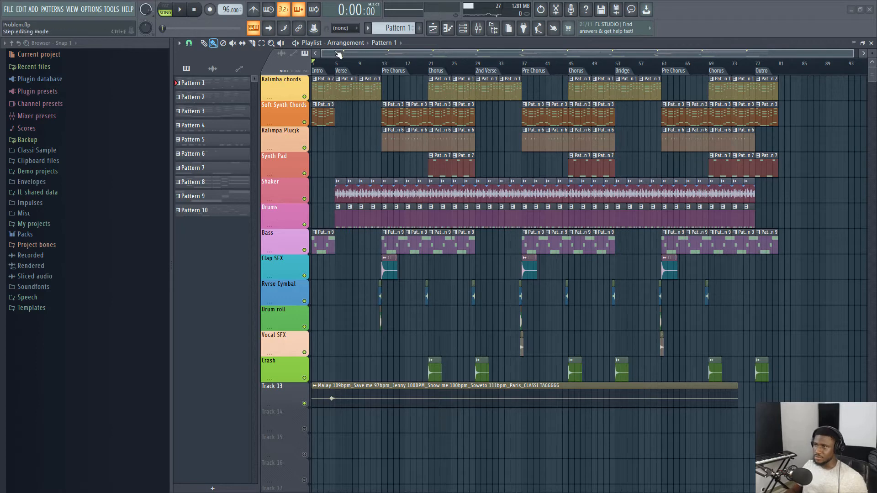
scroll(329, 72, "up", 2)
scroll(329, 72, "up", 3)
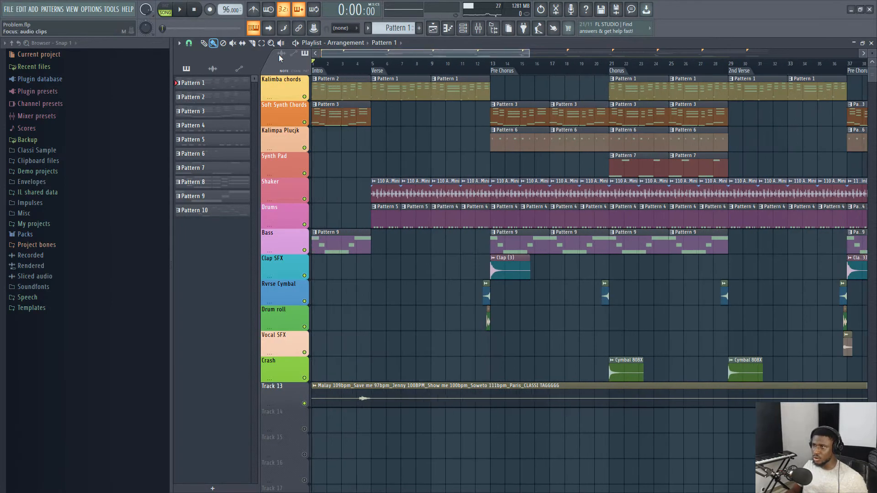
scroll(322, 66, "down", 3)
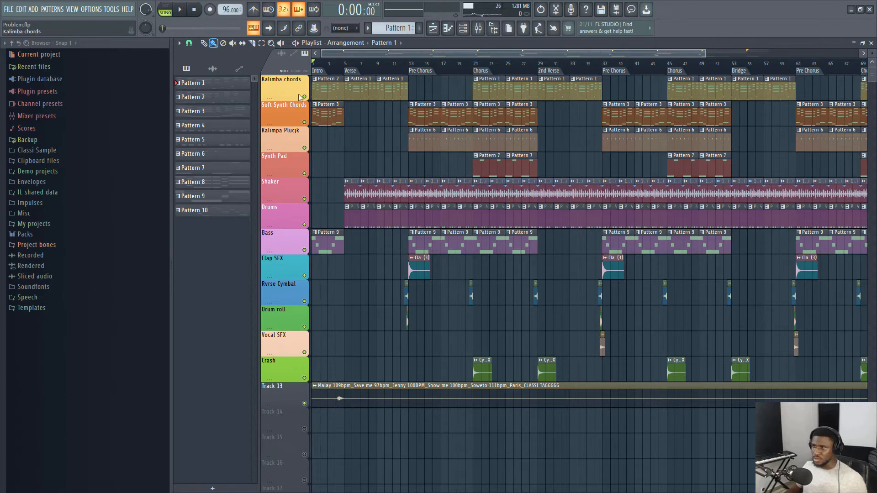
Step: Audition Pattern 2's Purity #2 chords in the piano roll and return to the playlist
left_click(468, 30)
left_click(490, 87)
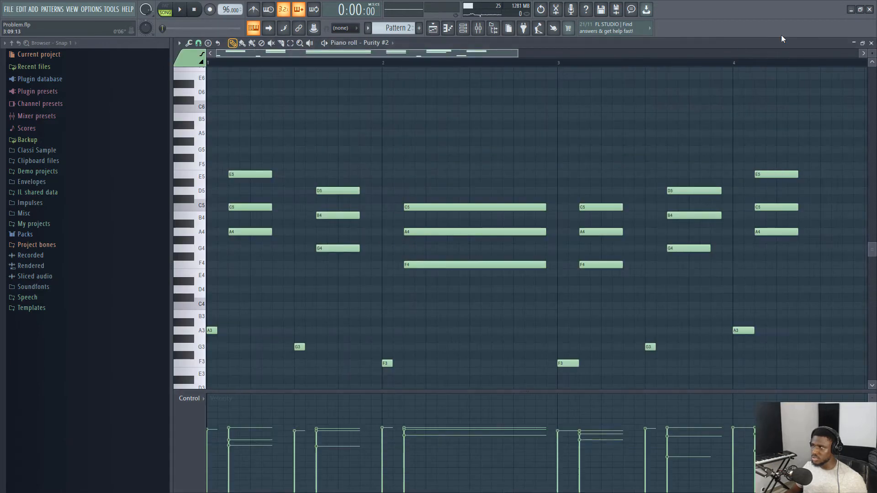
scroll(728, 69, "down", 2)
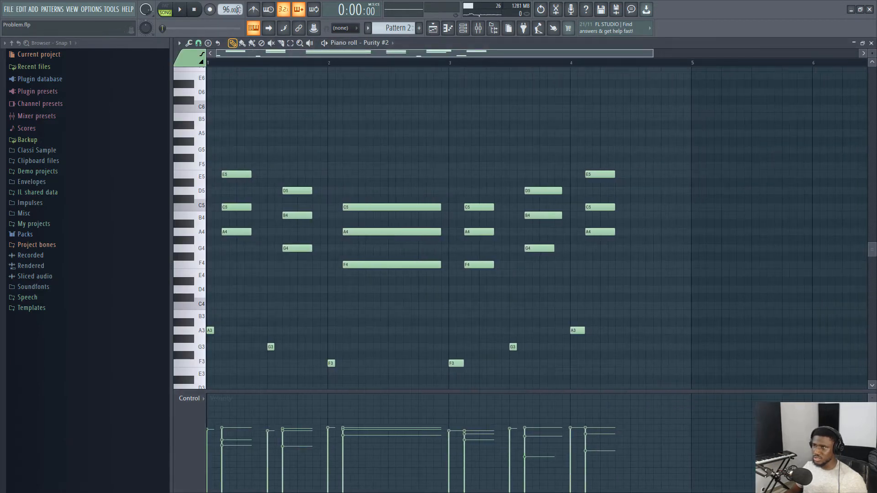
key("space")
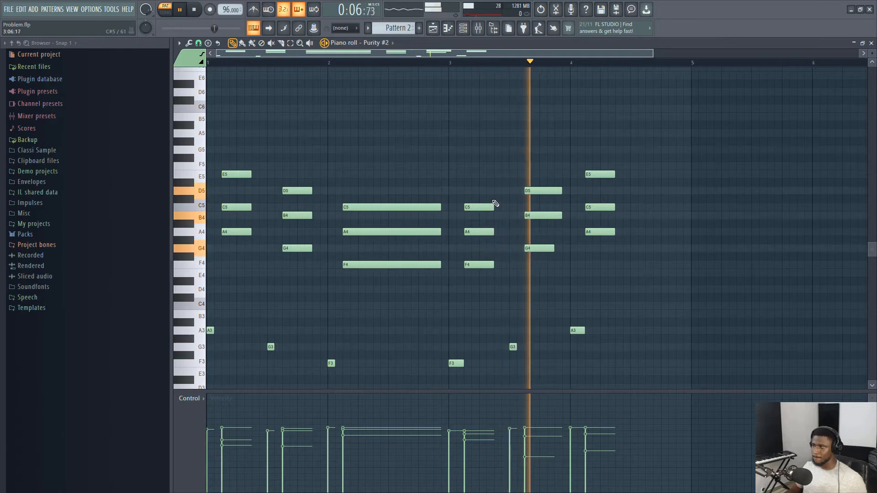
key("space")
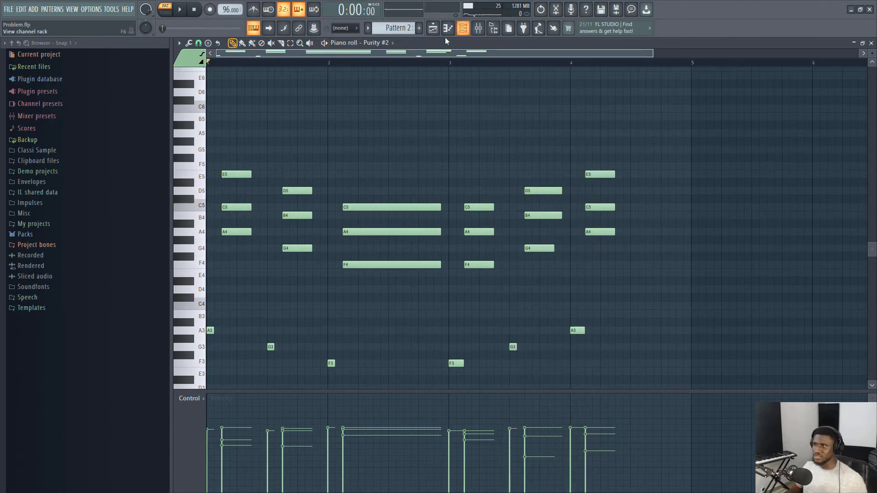
left_click(432, 29)
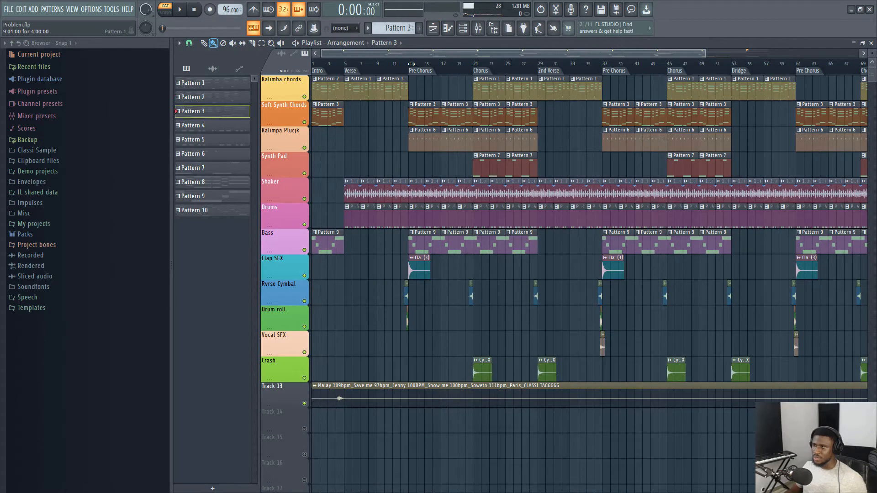
Step: Audition Pattern 3's Analog Lab V chords in the piano roll and return to the playlist
left_click(463, 29)
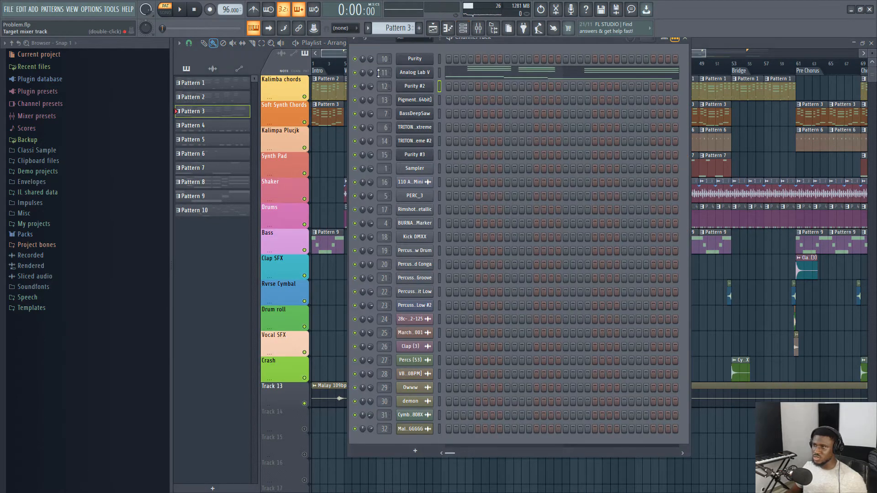
left_click(181, 10)
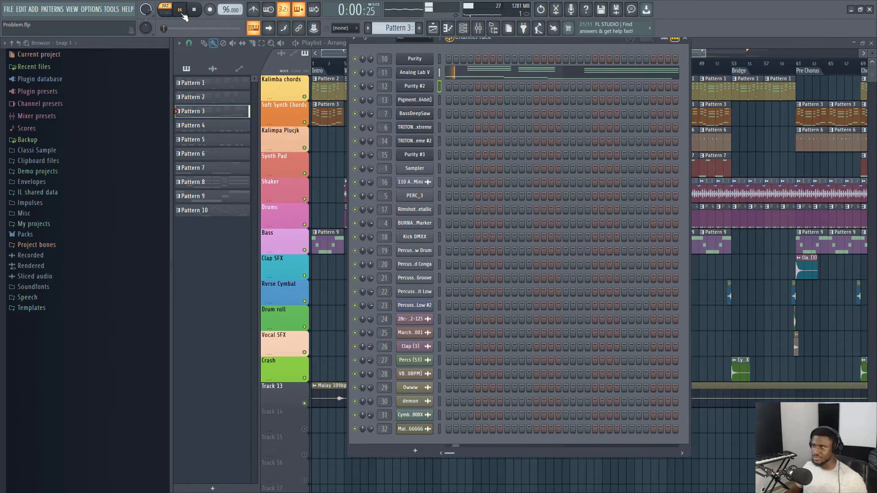
left_click(475, 73)
scroll(354, 123, "up", 1)
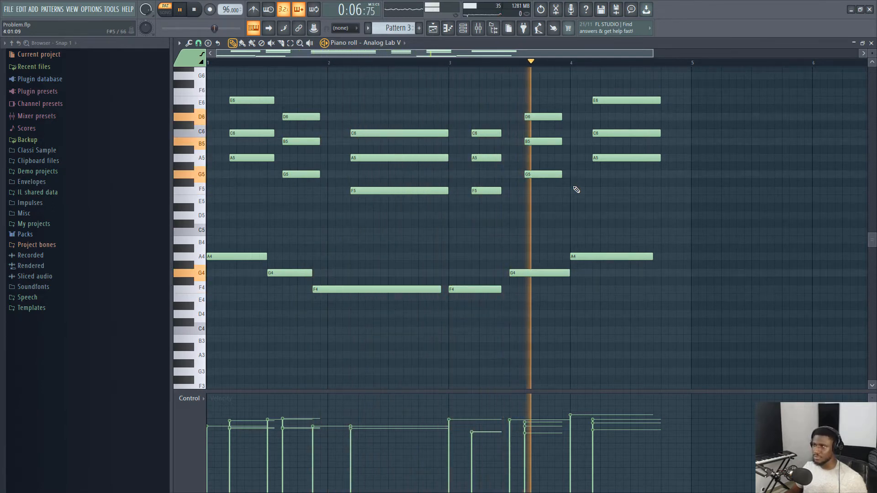
key("space")
left_click(433, 29)
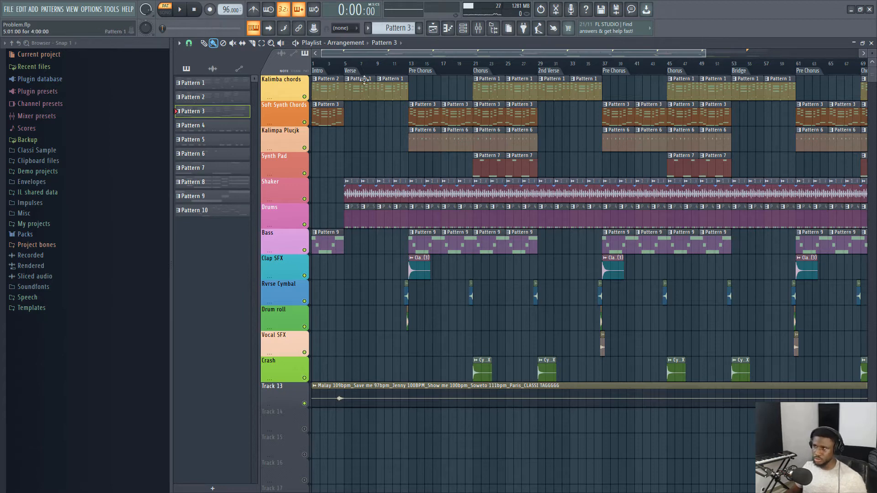
Step: Move the playhead to the first Pre Chorus at bar 13 and toggle solo on the Kalimpa Plucjk track
scroll(358, 77, "up", 4)
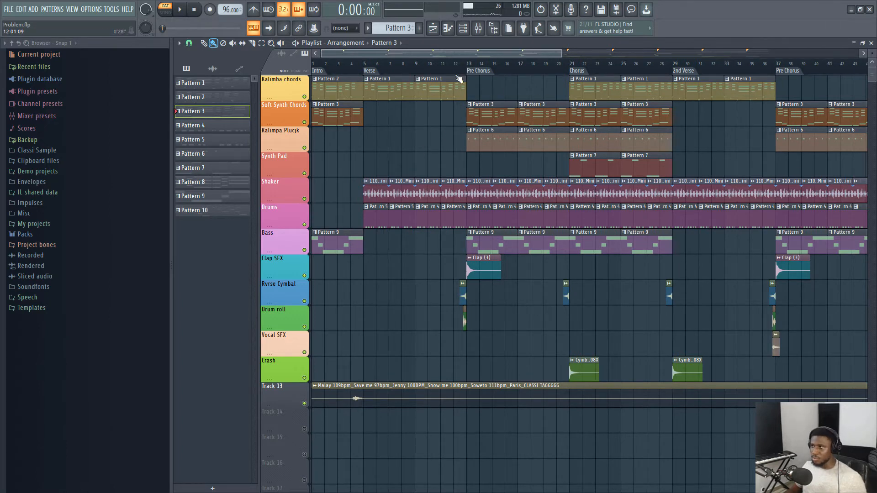
left_click(470, 68)
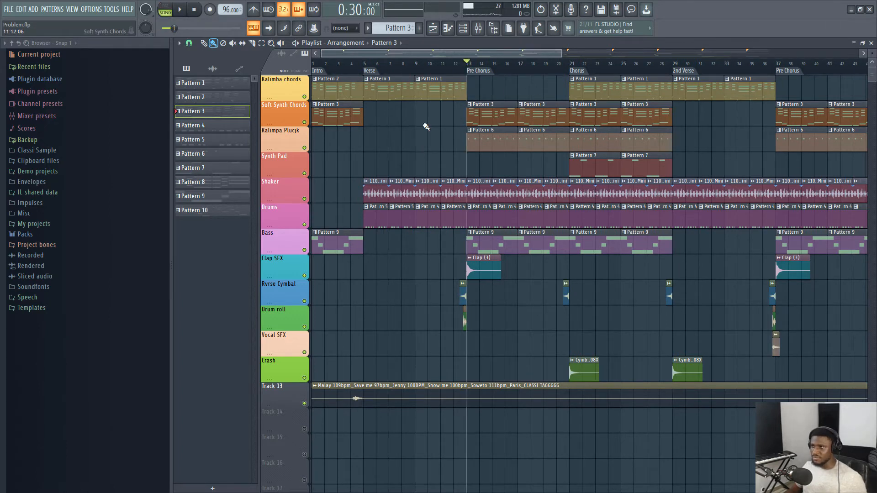
right_click(307, 149)
right_click(306, 148)
Step: Audition Pattern 6's Purity #3 notes in the piano roll using pattern playback mode, and return to the playlist
left_click(486, 134)
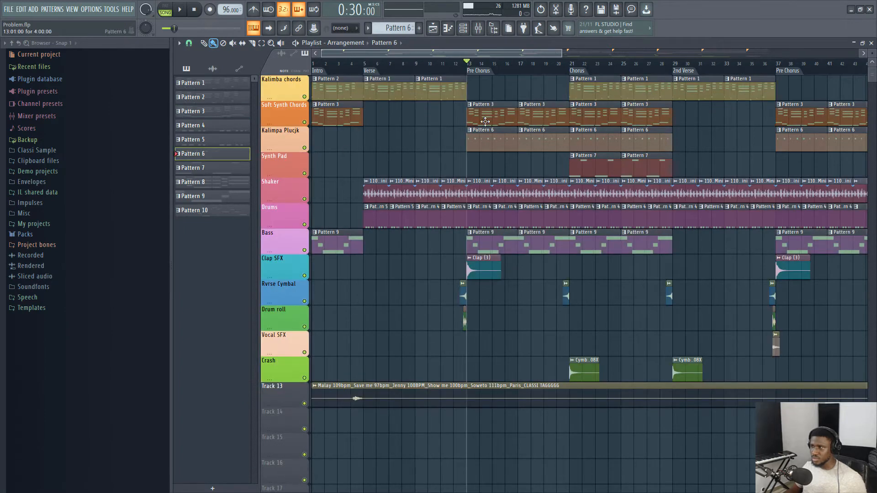
left_click(449, 29)
left_click(165, 7)
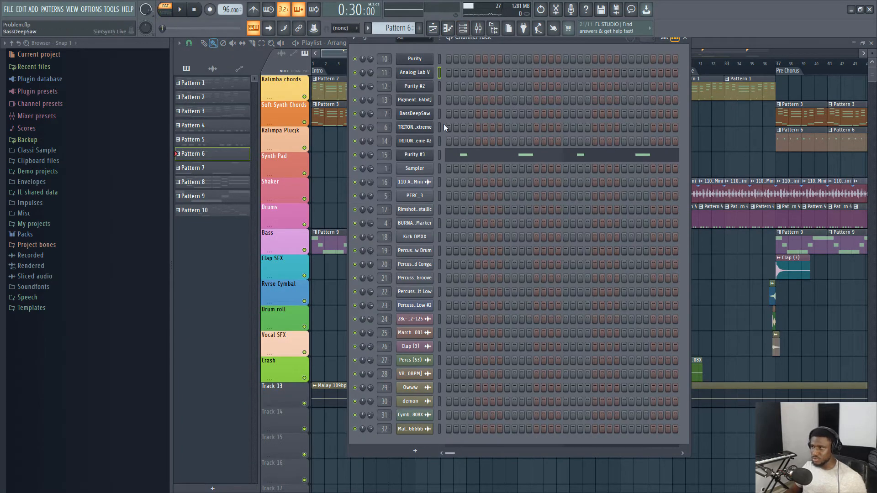
left_click(471, 157)
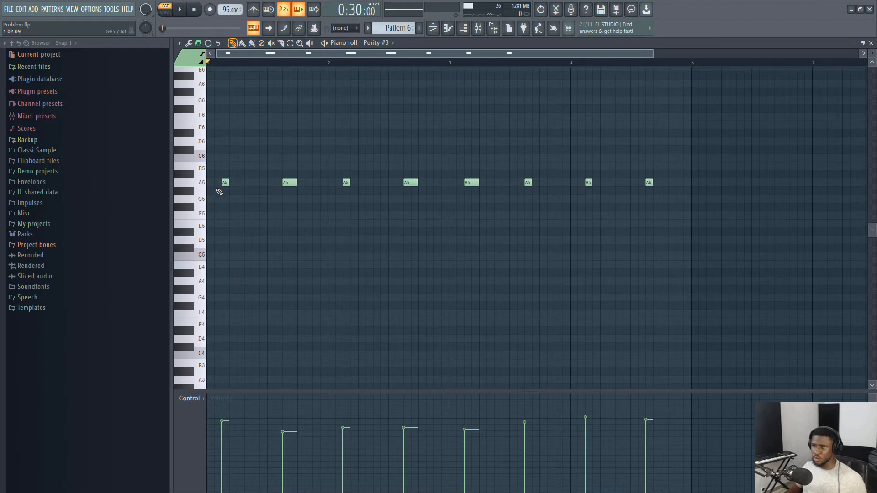
key("space")
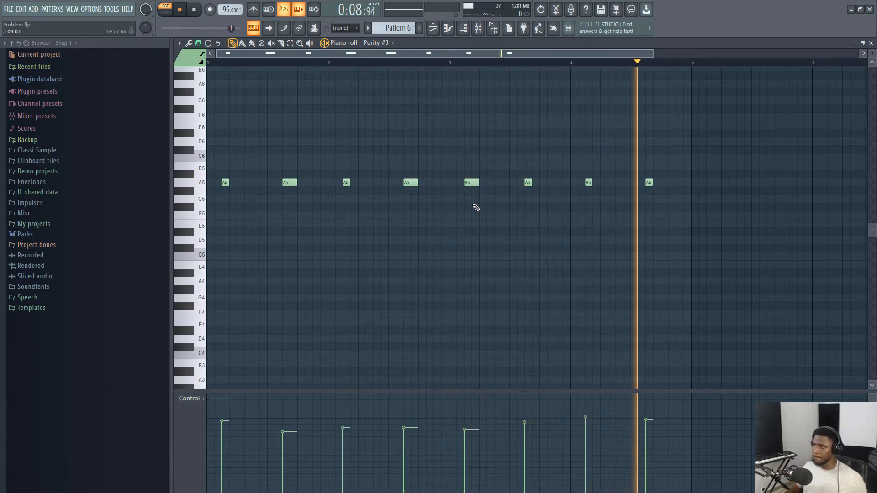
key("space")
left_click(433, 30)
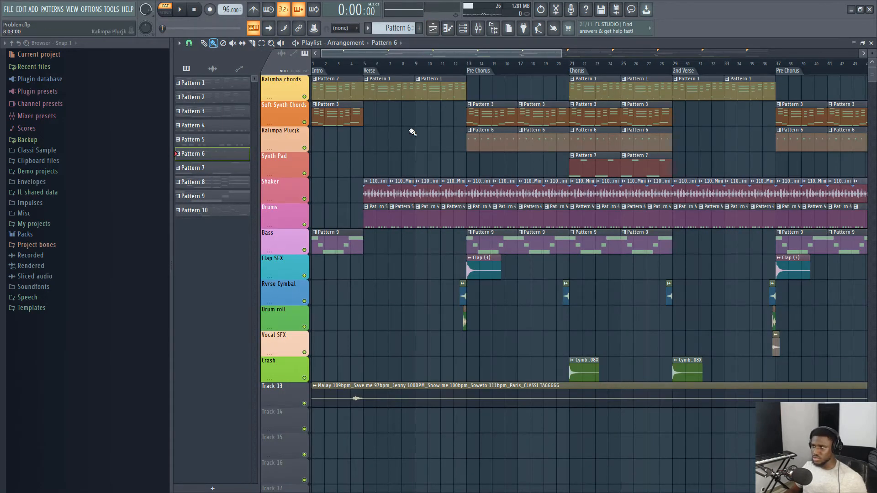
Step: Reopen Pattern 6's Purity #3 notes in the piano roll to examine the plucked rhythm
left_click(463, 28)
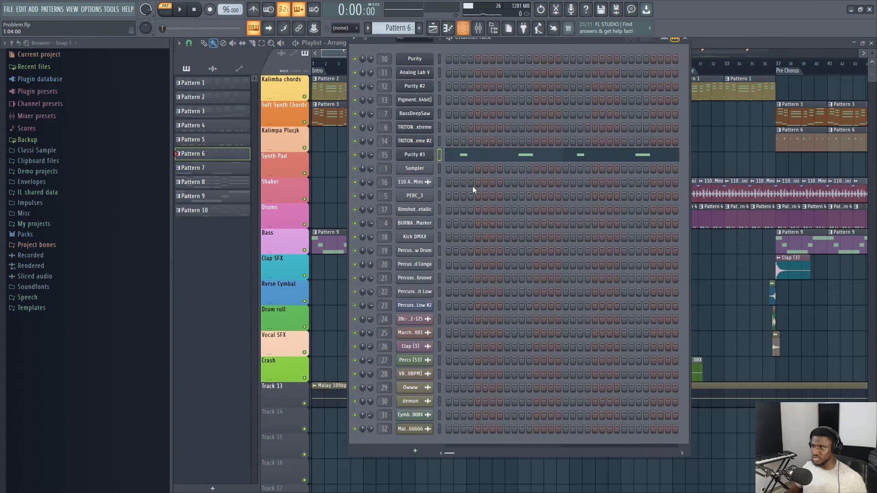
left_click(496, 158)
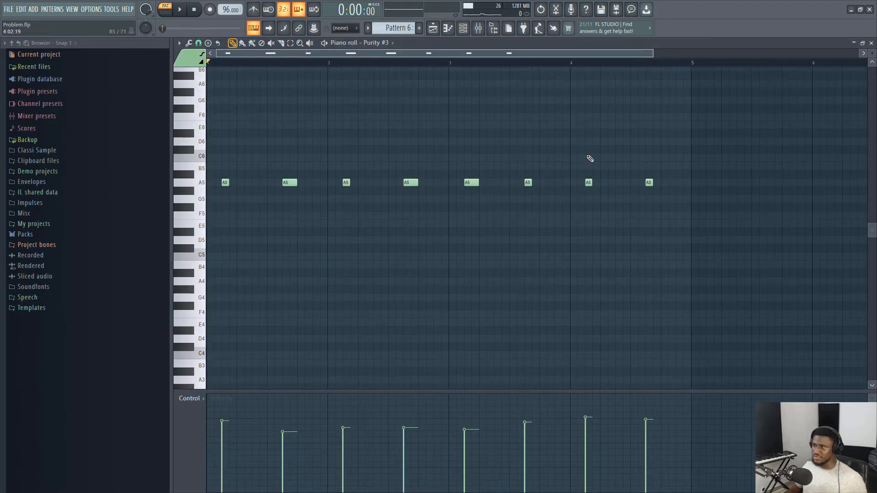
left_click(432, 29)
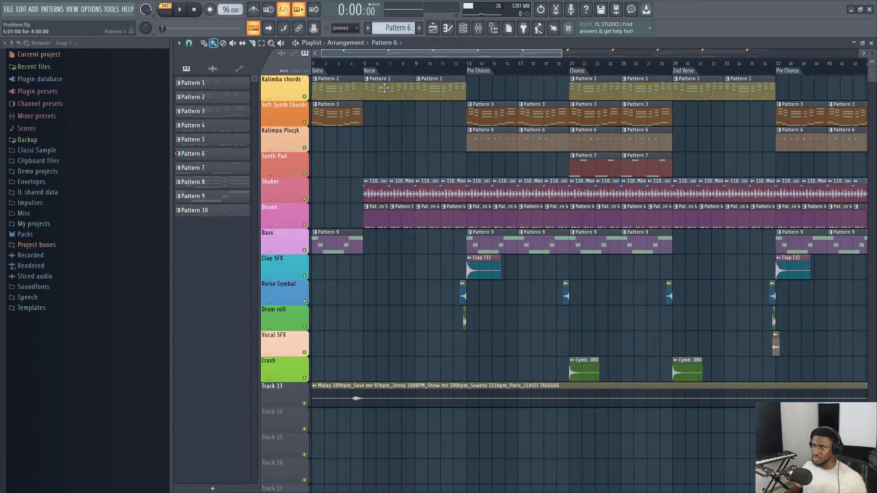
Step: Examine Pattern 1's Purity #2 chords from the Verse in the piano roll and return to the playlist
double_click(384, 88)
scroll(338, 264, "down", 2)
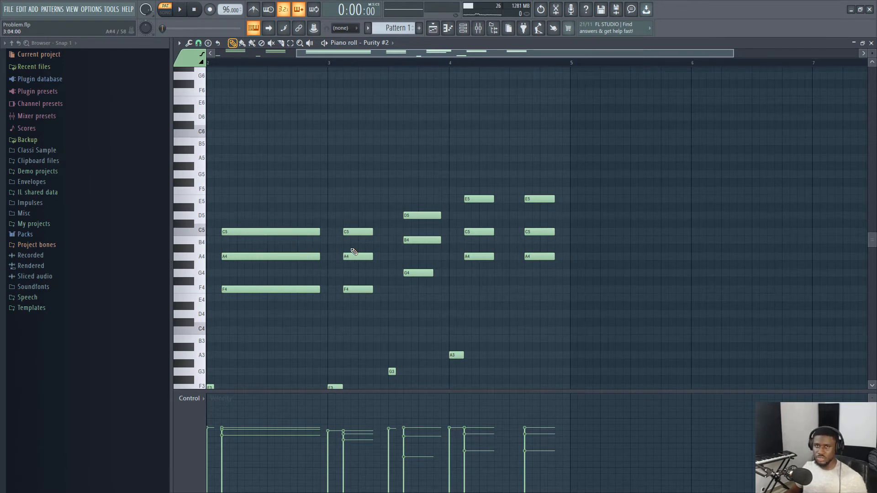
scroll(352, 251, "down", 2)
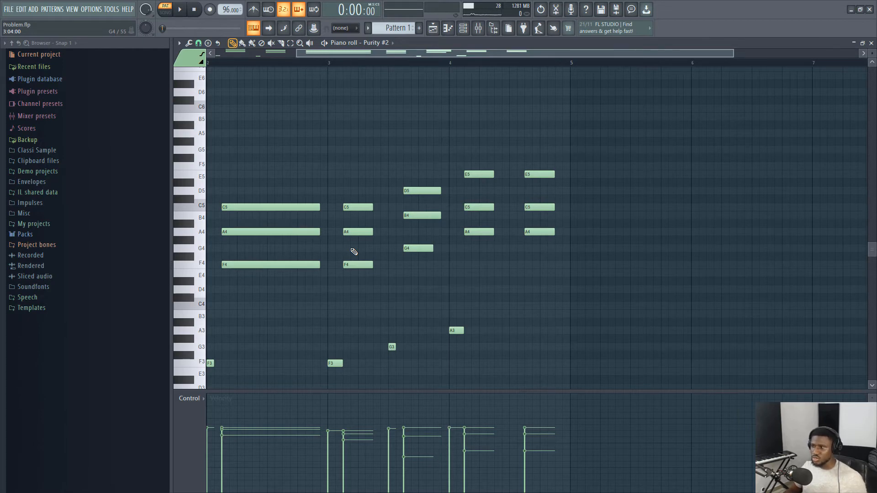
left_click(434, 29)
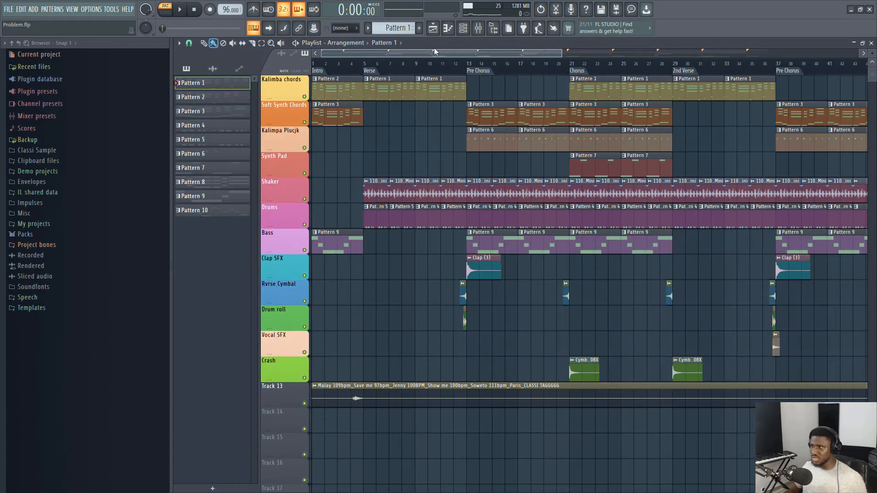
Step: Audition Pattern 7's Pigments notes from the Chorus at bar 21 in the piano roll using pattern playback mode
key("l")
left_click(579, 72)
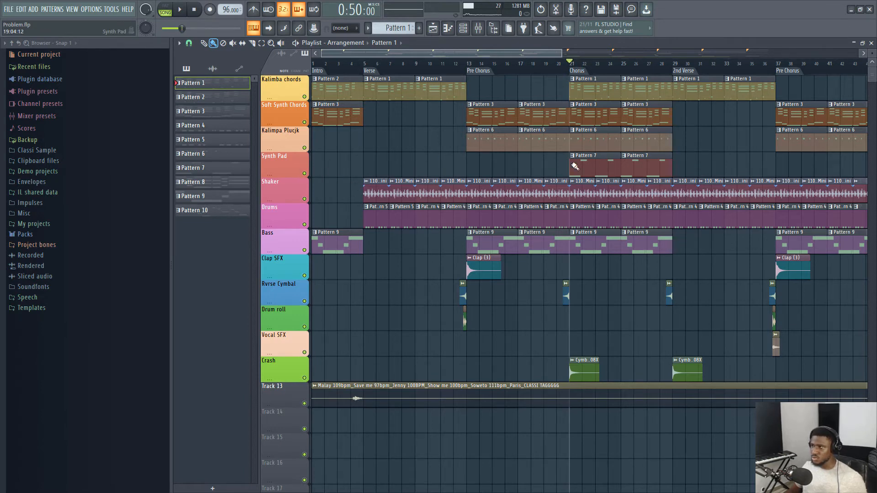
left_click(599, 165)
left_click(478, 30)
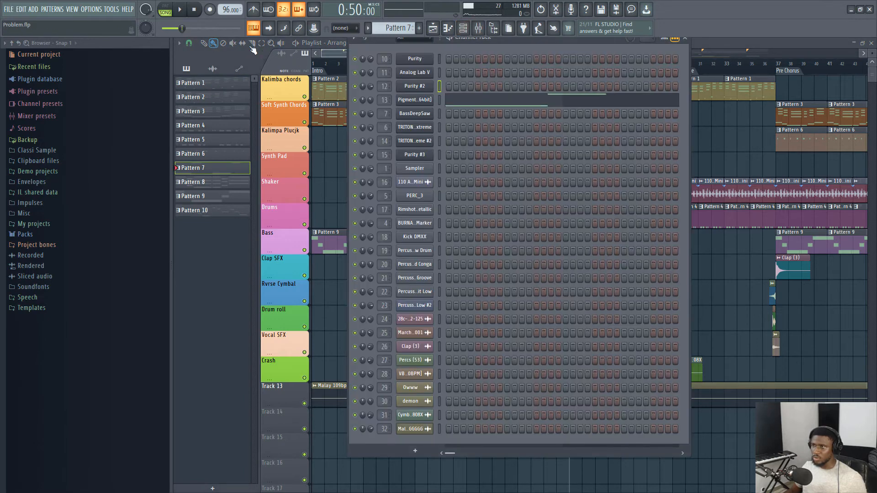
left_click(166, 9)
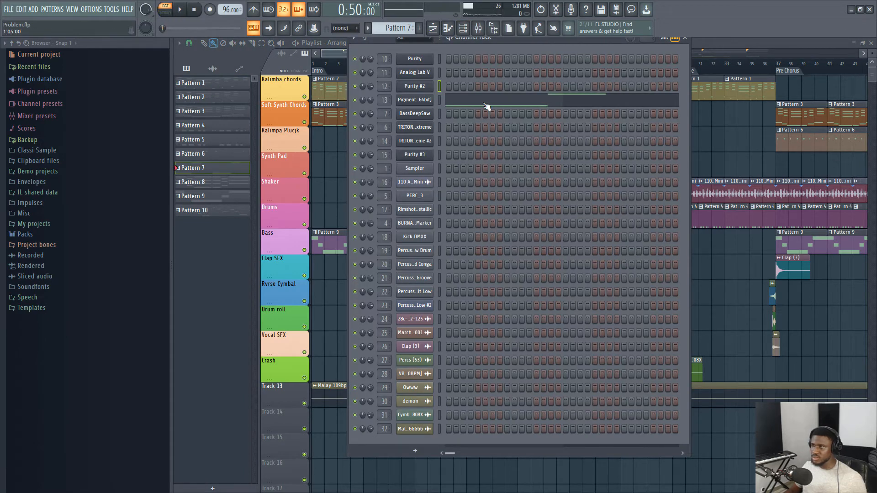
left_click(487, 101)
scroll(402, 119, "up", 4)
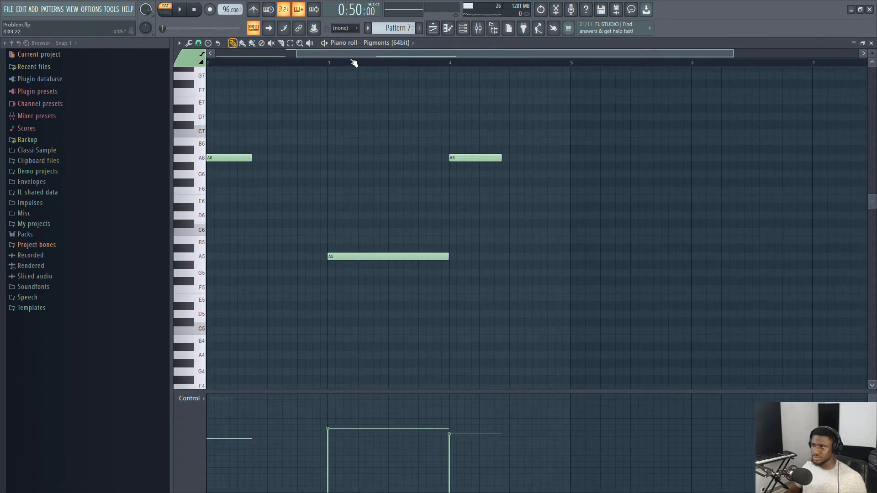
scroll(355, 62, "down", 3)
key("space")
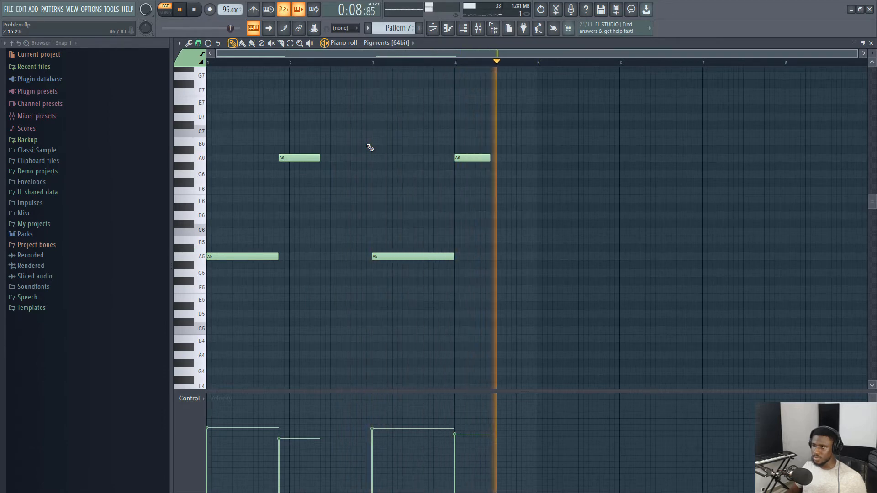
key("space")
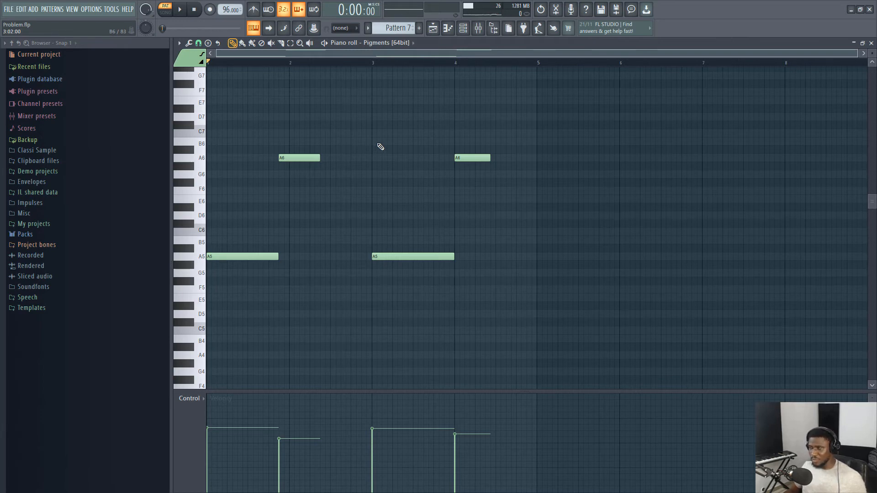
left_click(434, 29)
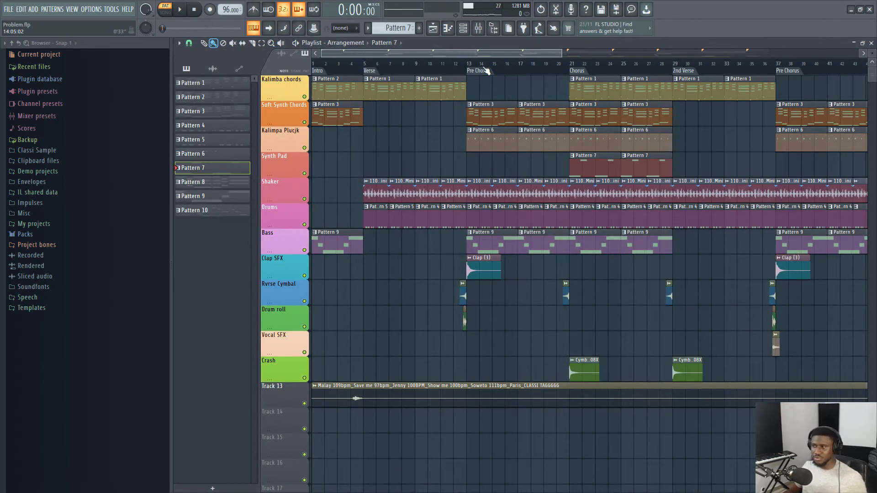
Step: Audition Pattern 1's Purity #2 chords from the Verse in the channel rack using pattern playback mode, and return to the playlist
left_click(363, 64)
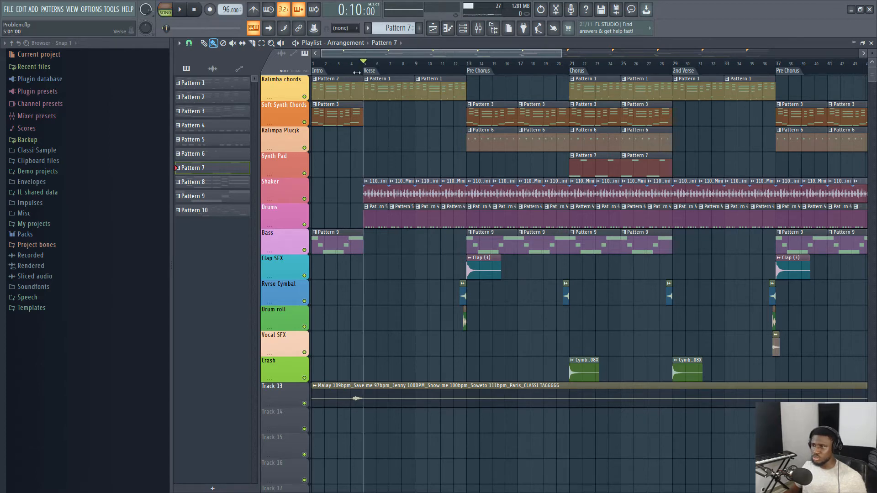
left_click(391, 87)
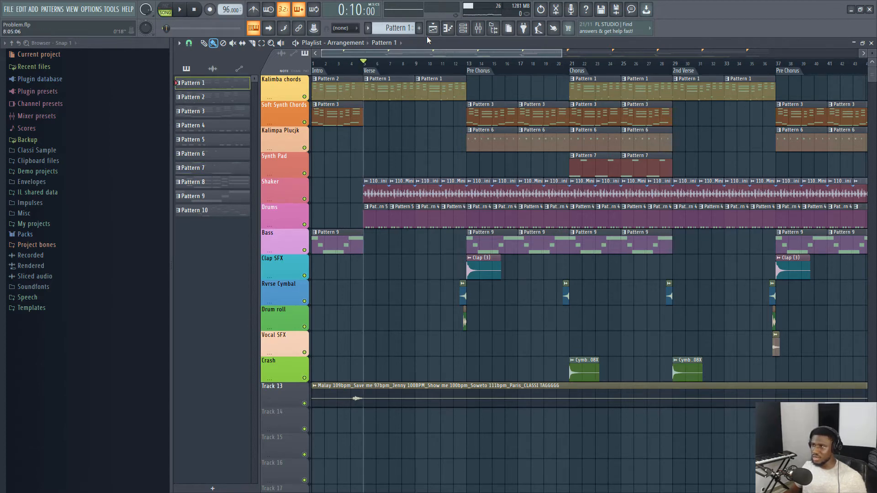
left_click(463, 28)
left_click(166, 10)
left_click(180, 9)
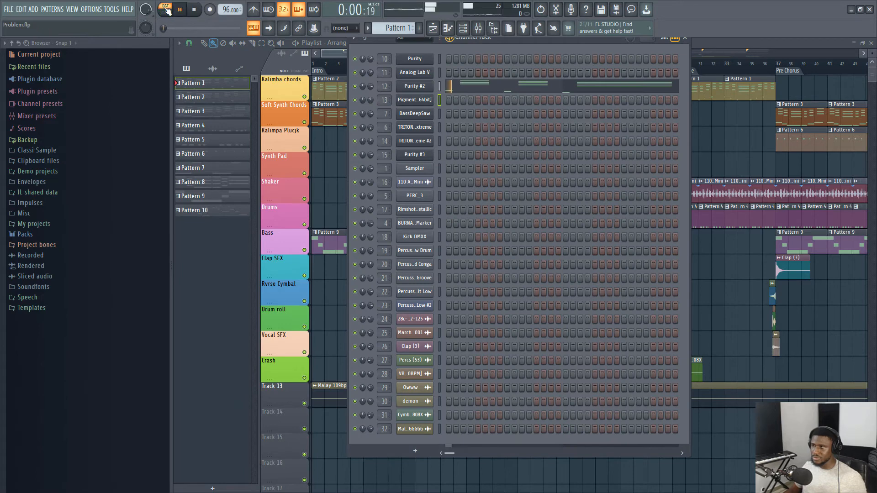
key("space")
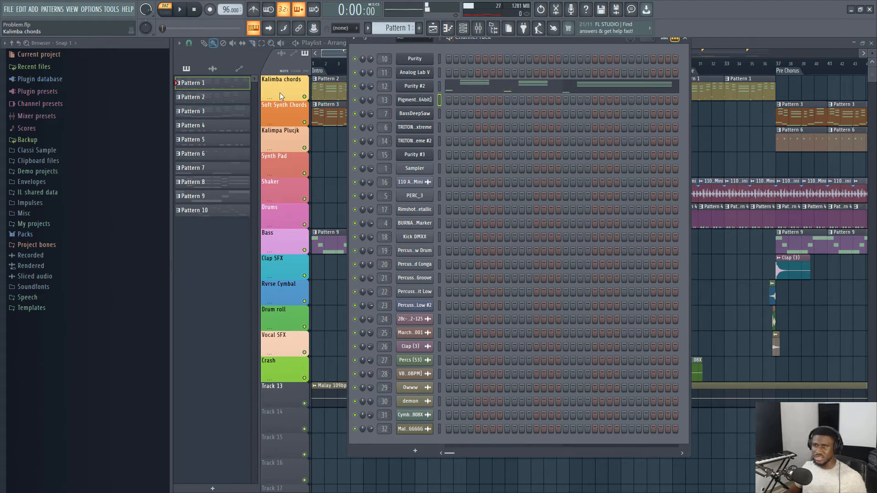
key("F6")
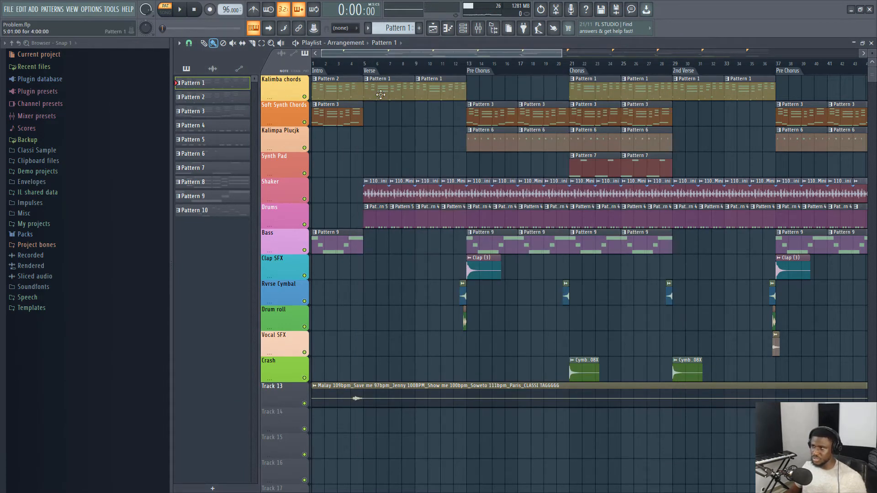
Step: Audition Pattern 5's drums from the Verse in a widened channel rack using pattern playback mode, and return to the playlist
left_click(364, 63)
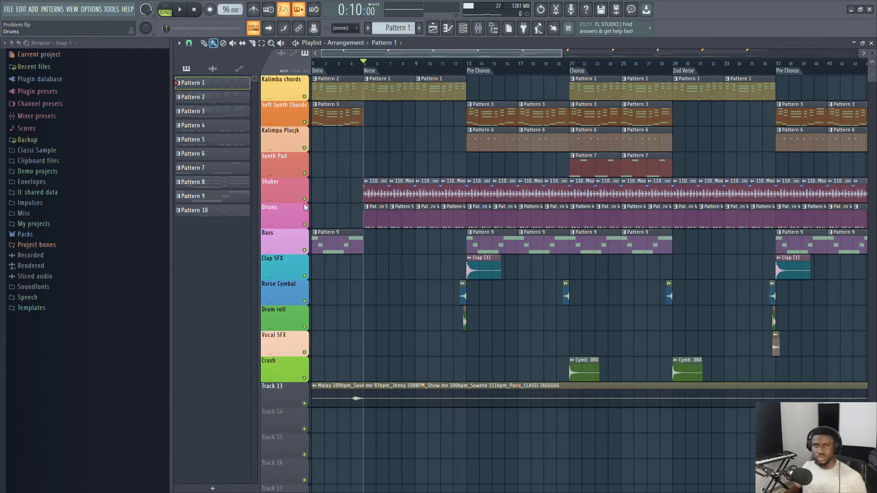
left_click(368, 222)
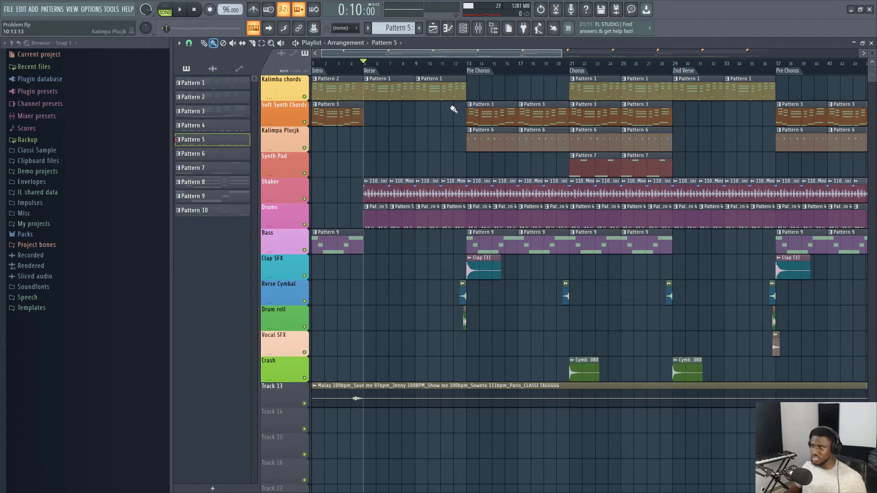
left_click(479, 28)
left_click(463, 29)
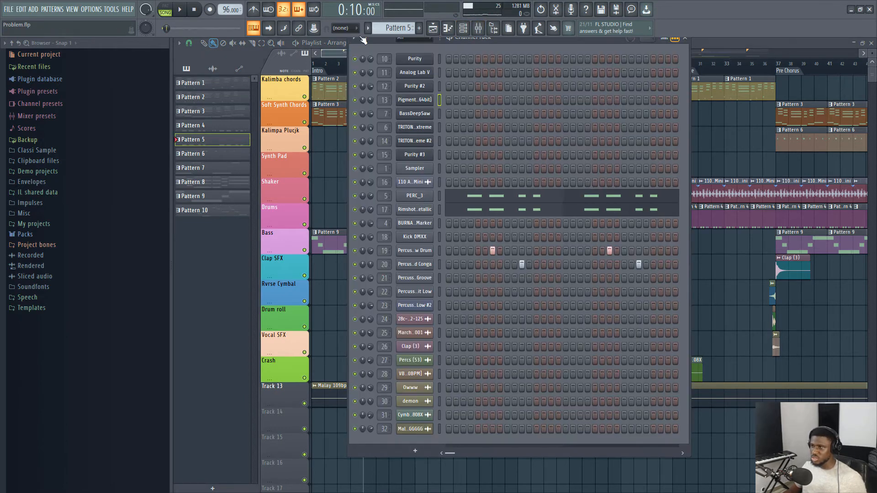
left_click(165, 6)
key("space")
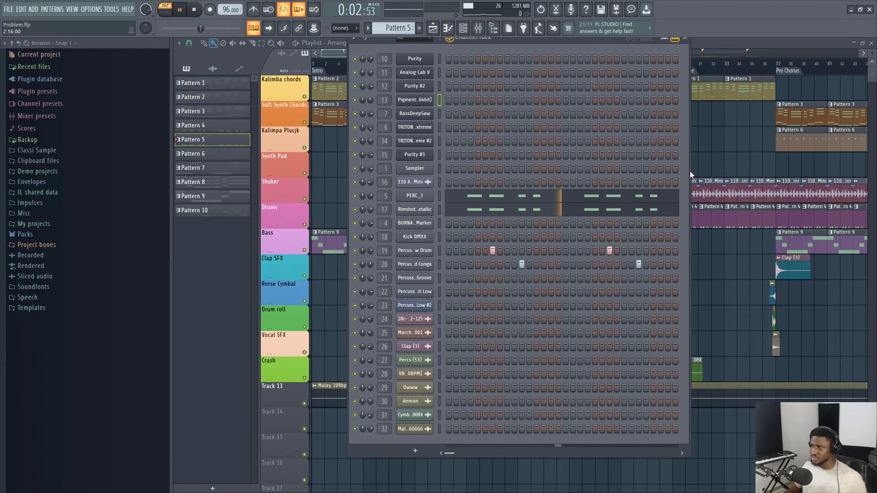
left_click_drag(689, 170, 769, 171)
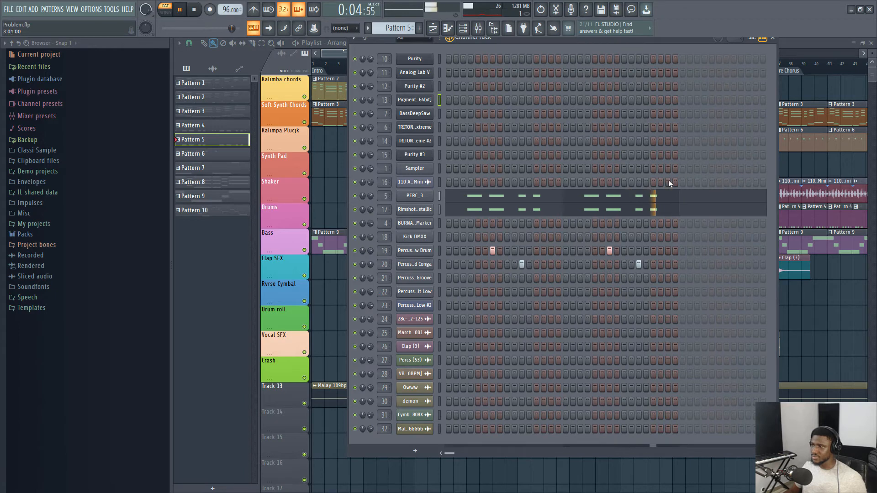
key("space")
key("F6")
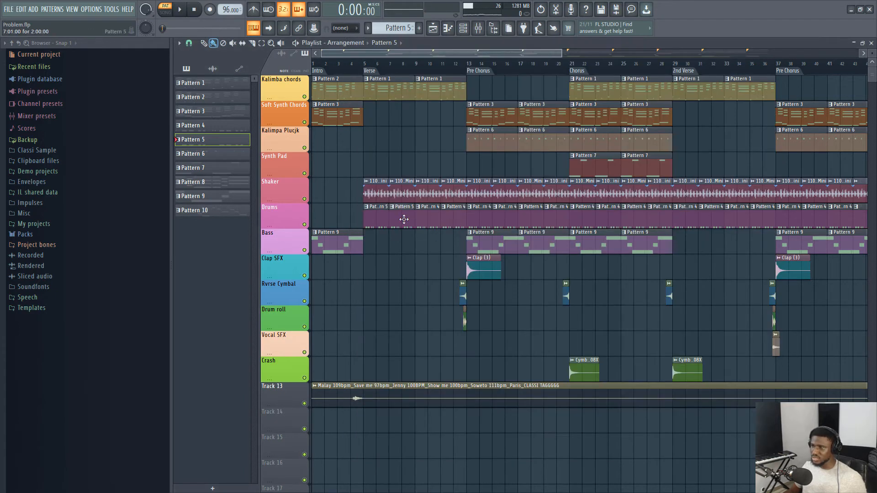
Step: Show Pattern 4's drum sequence from bar 9 in the channel rack and play it briefly
left_click(432, 215)
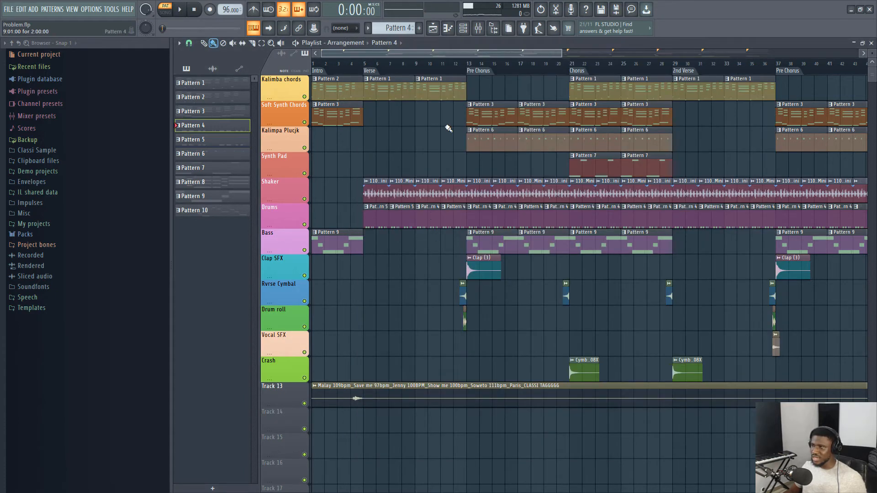
left_click(463, 28)
key("space")
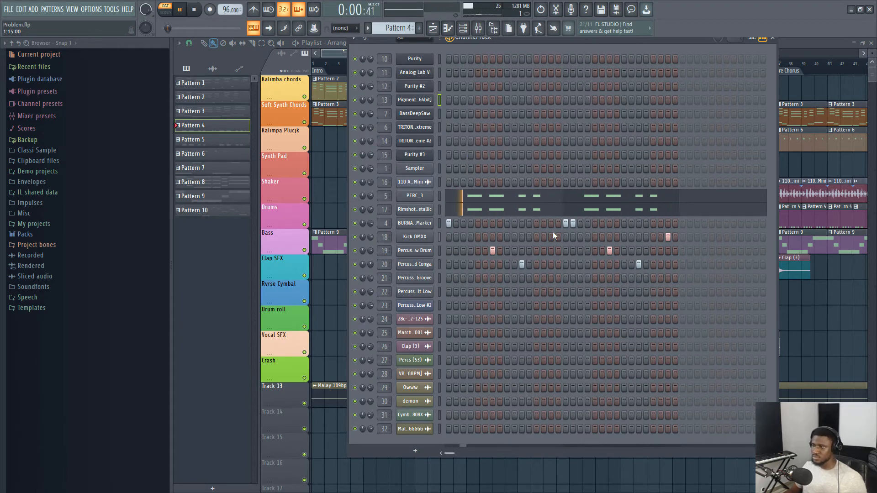
key("space")
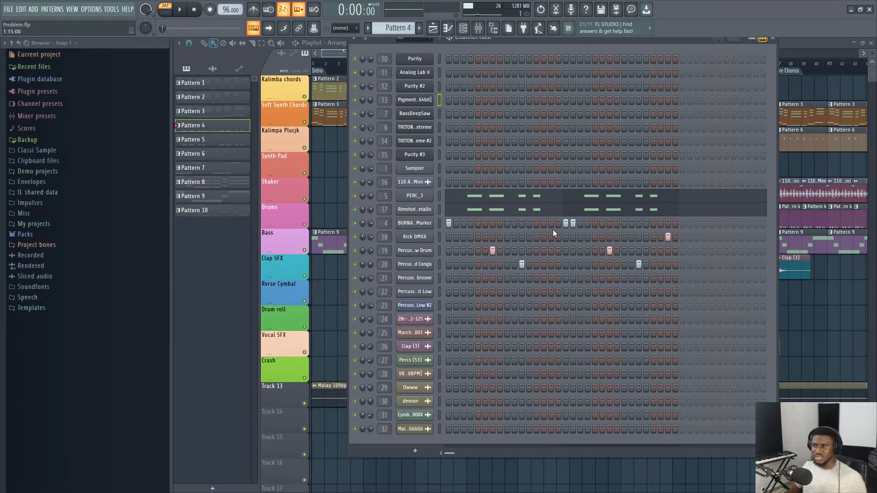
Step: Select and audition Pattern 4's individual drum channels, from PERC_3 and the rimshot through BURNA Marker, the percussion drum and the conga
left_click(440, 197)
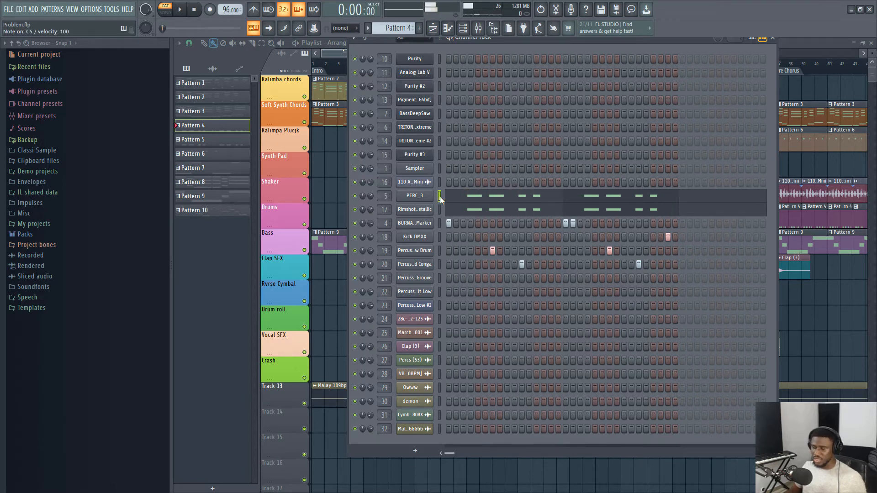
left_click(442, 204)
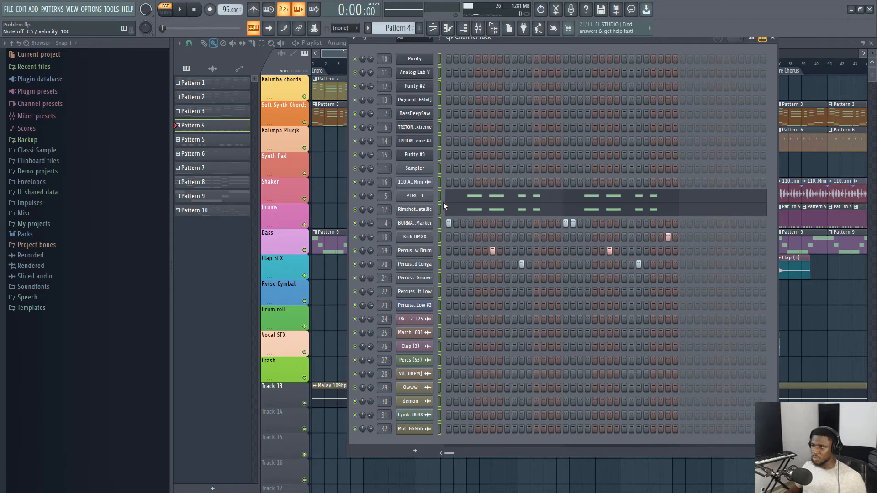
left_click(441, 196)
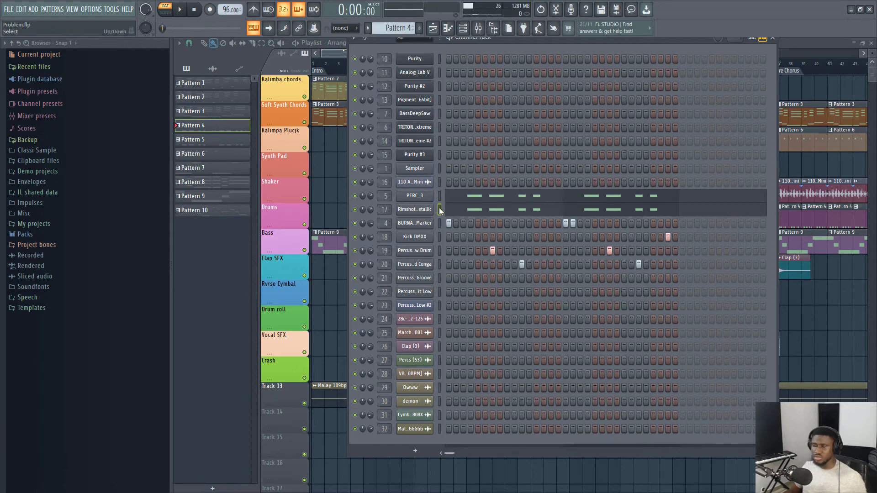
left_click(440, 210)
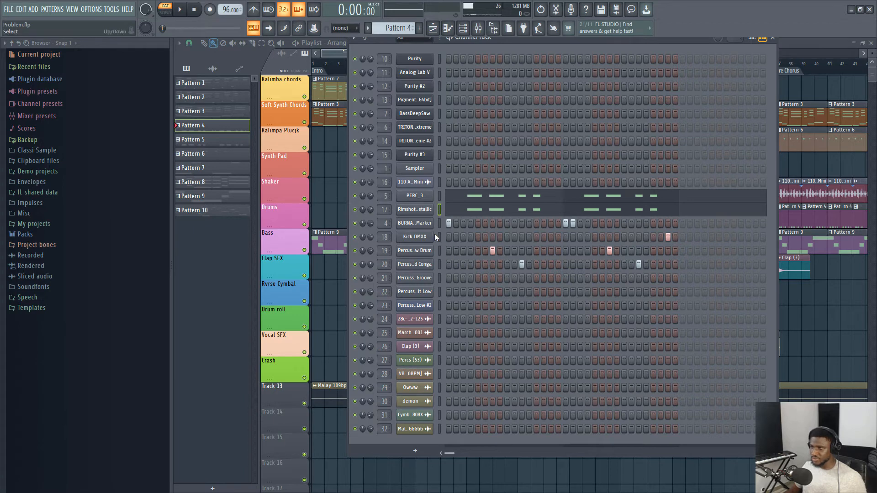
left_click(439, 223)
left_click(442, 253)
key("z")
key("z")
key("z")
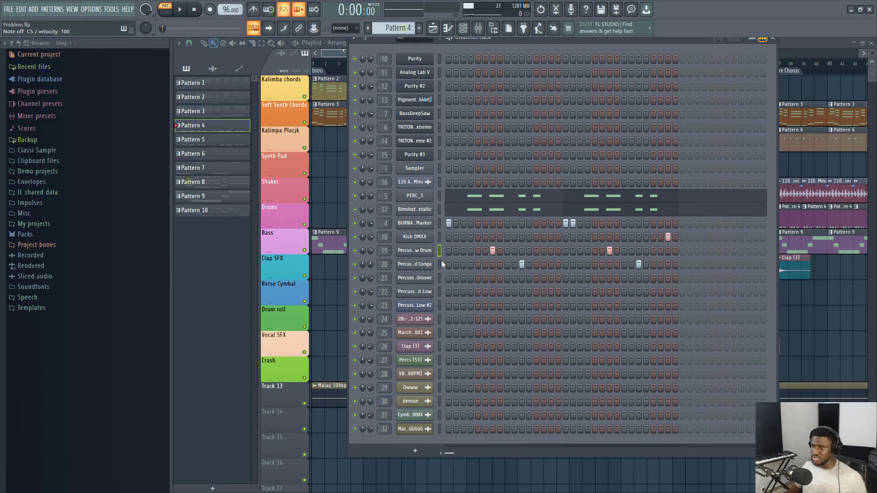
key("z")
key("z")
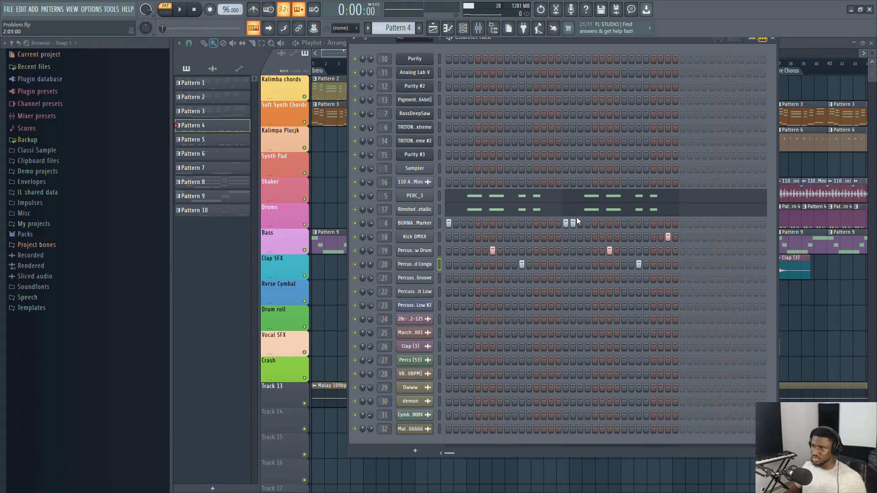
Step: Play the complete Pattern 4 drum groove in the channel rack and return to the playlist
key("space")
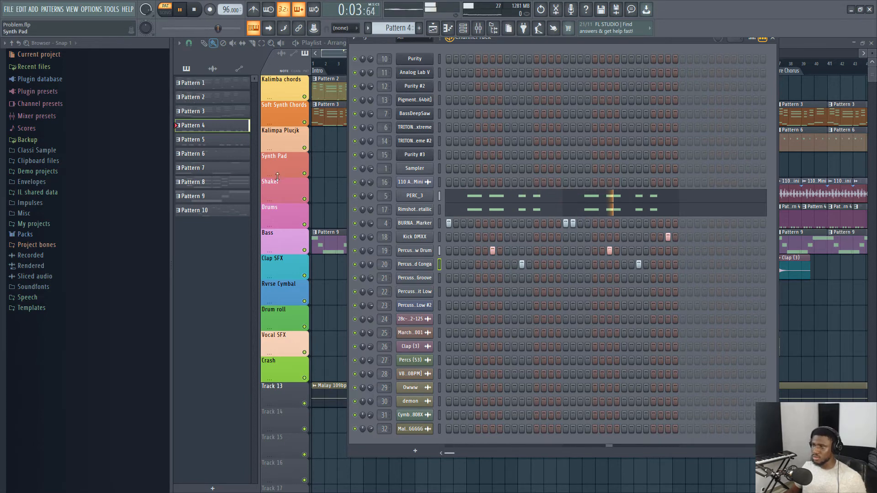
key("F6")
key("space")
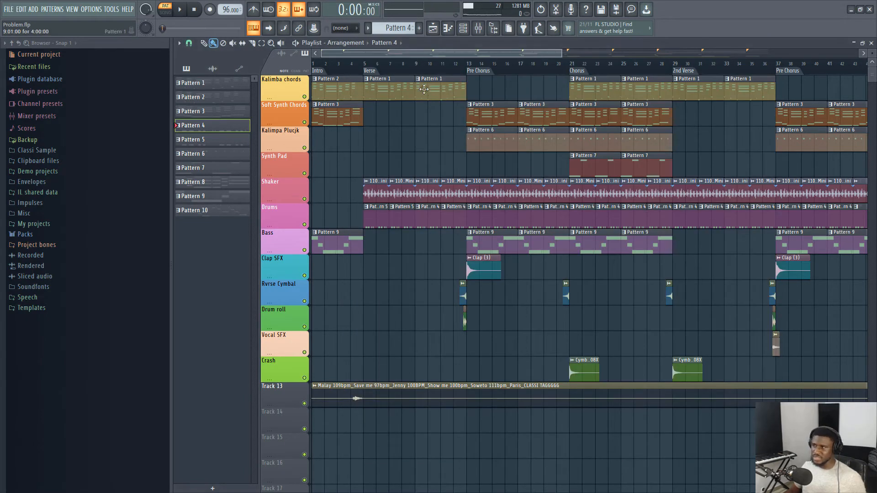
Step: Solo the Shaker track together with the Drums track and audition them from the Verse at bar 5
left_click(370, 67)
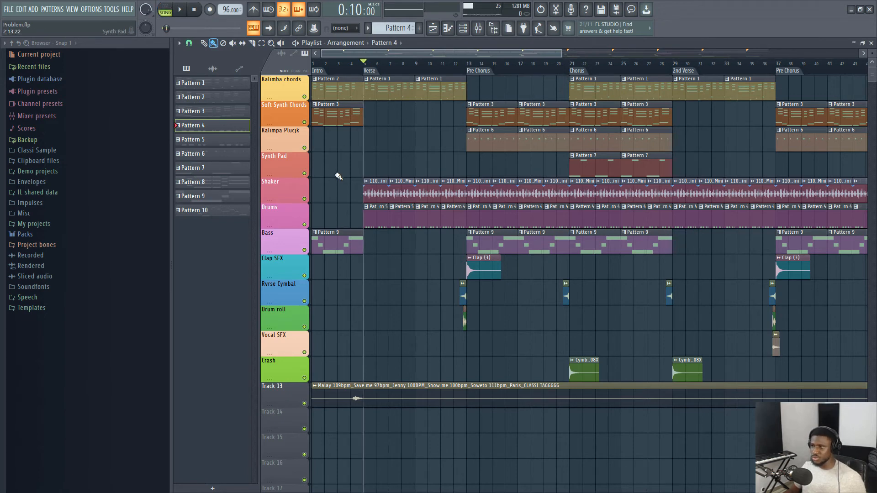
left_click(304, 199, "ctrl")
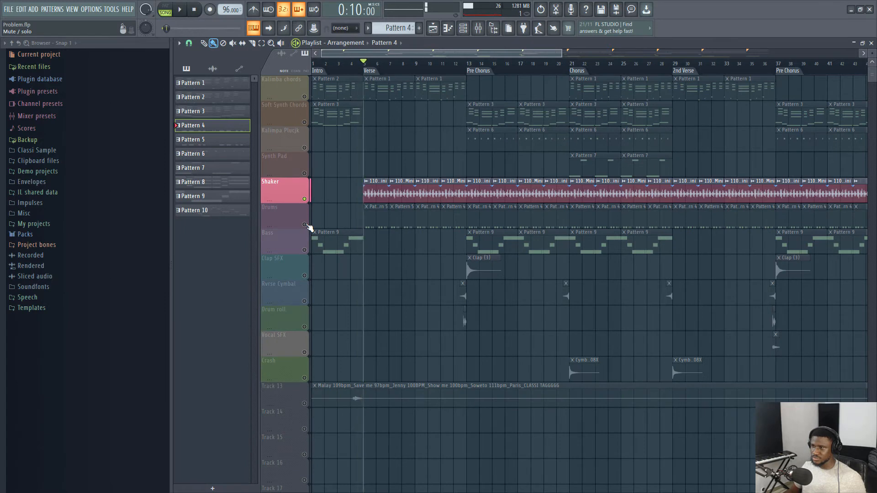
left_click(304, 225)
key("space")
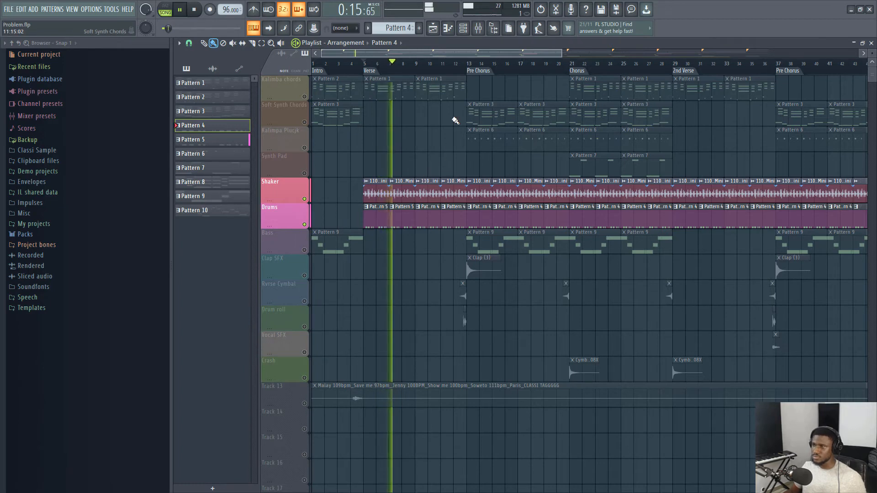
key("space")
Step: Audition the soloed Shaker and Drums from bar 9 and restore all playlist tracks
left_click(415, 64)
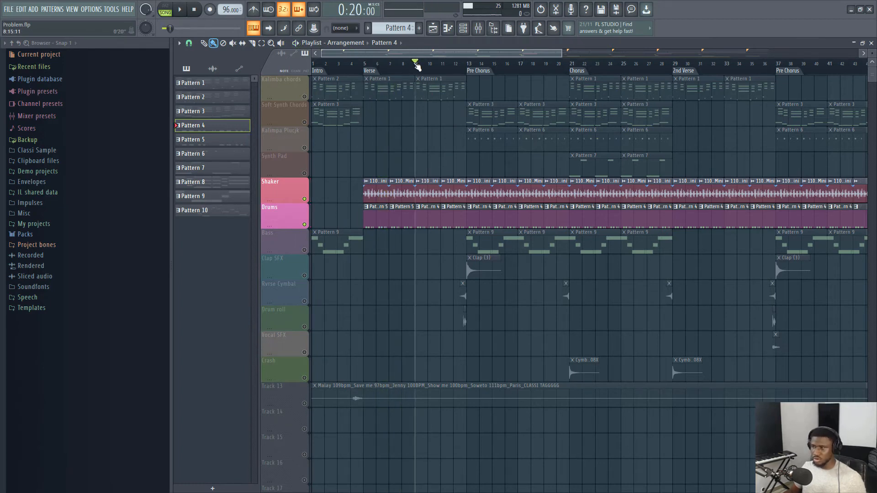
key("space")
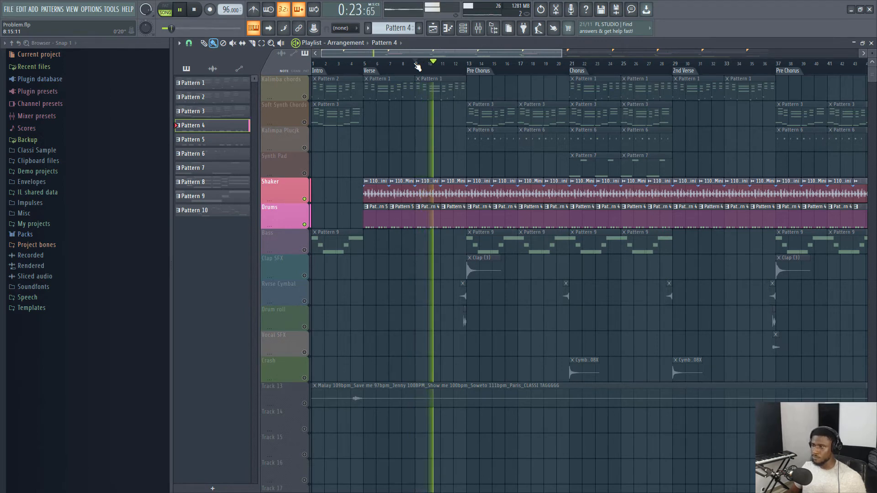
key("space")
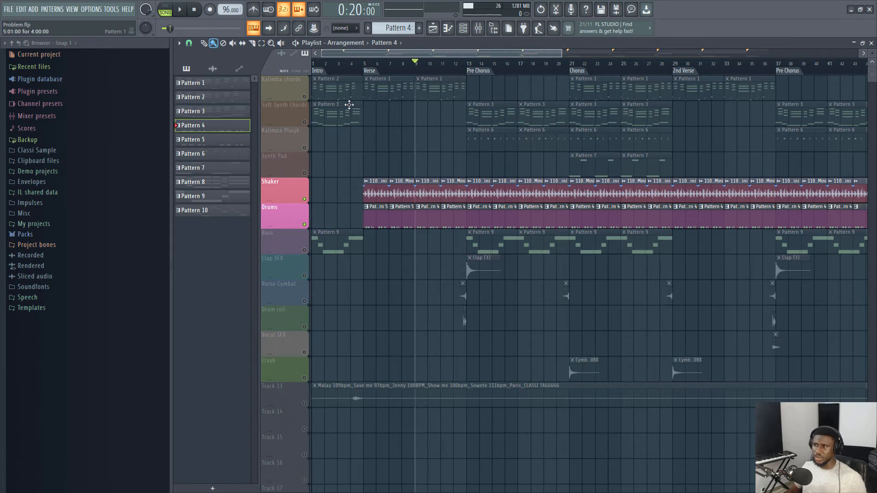
right_click(305, 97)
right_click(305, 97)
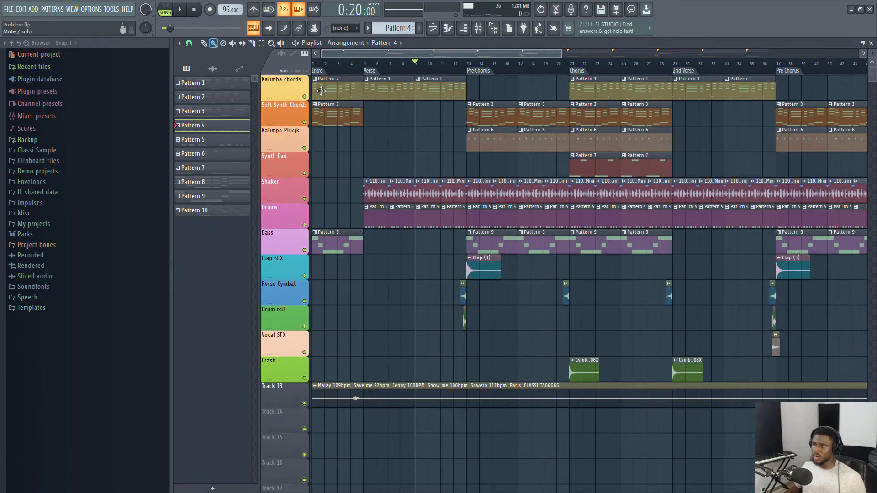
Step: Play the full arrangement from the Verse marker with all tracks active
left_click(374, 73)
key("space")
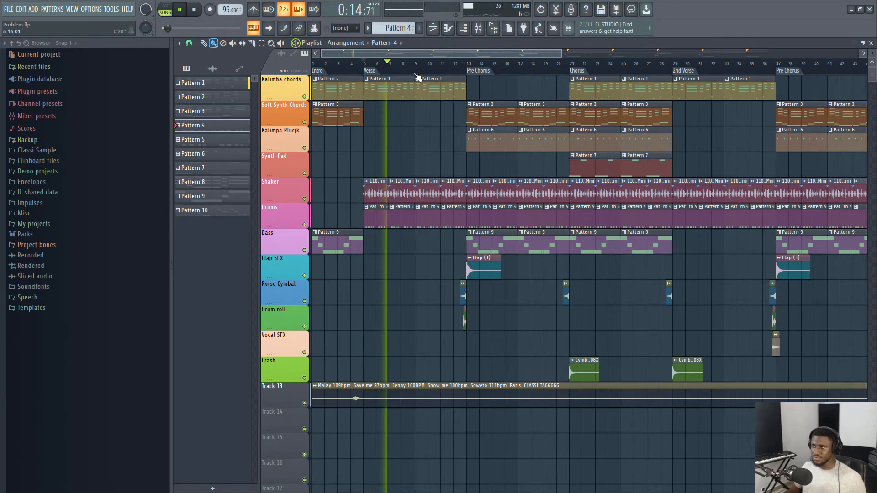
scroll(418, 78, "down", 2)
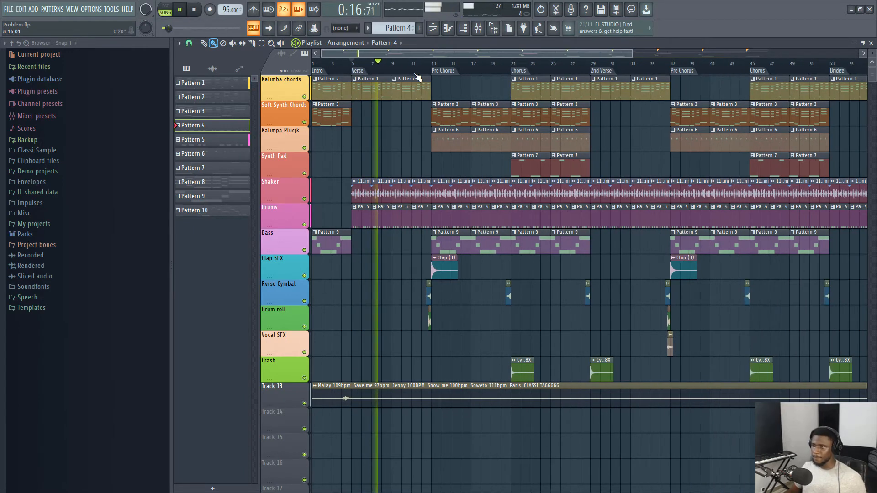
key("space")
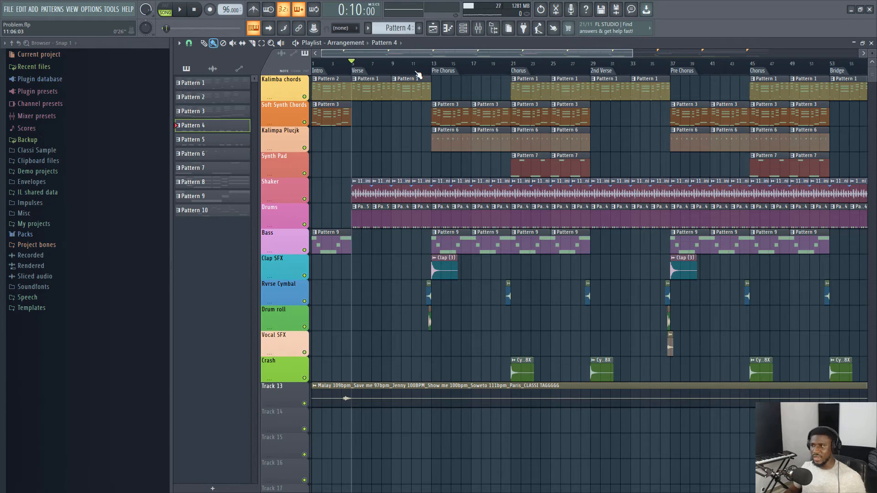
Step: Select the Pre Chorus bass Pattern 9 and open its BassDeepSaw instrument from the channel rack
left_click(441, 73)
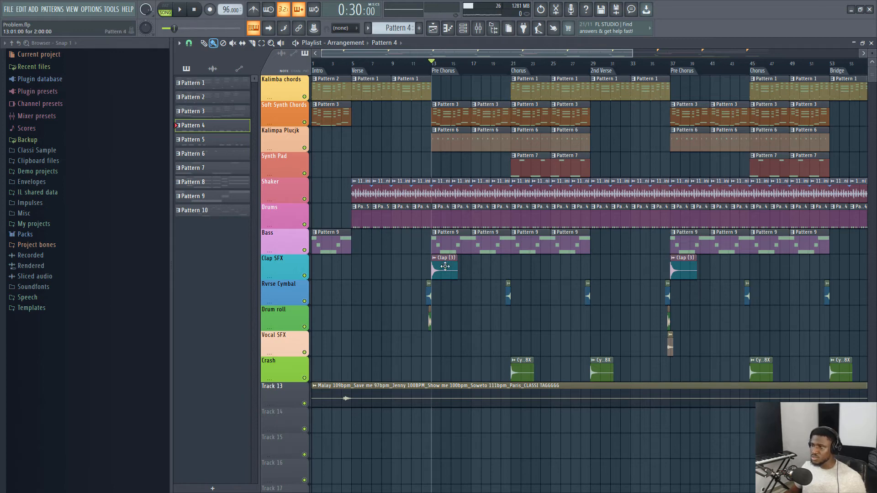
left_click(465, 240)
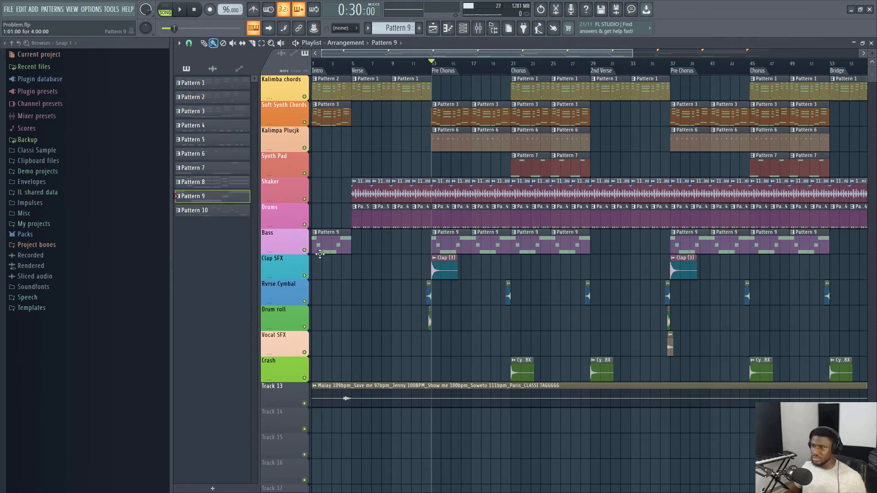
left_click(463, 28)
left_click(428, 113)
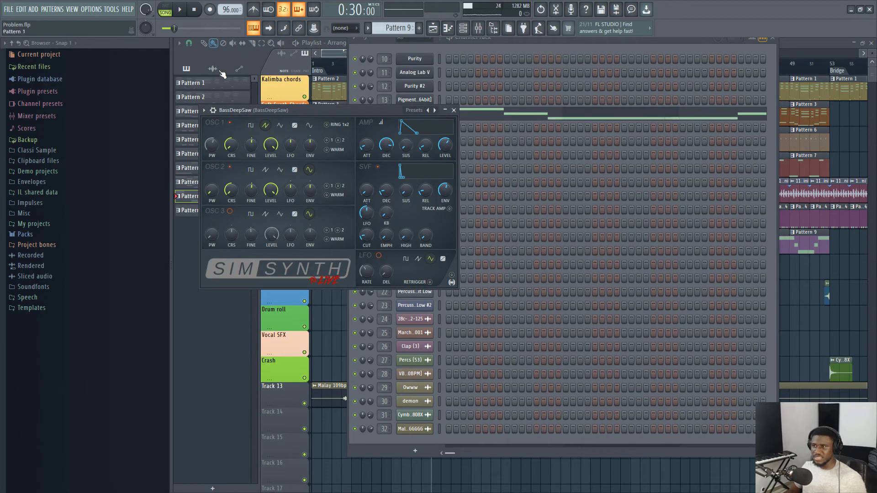
Step: Audition Pattern 9 on its own, view the BassDeepSaw notes in the piano roll, and return to the playlist
key("l")
left_click(484, 46)
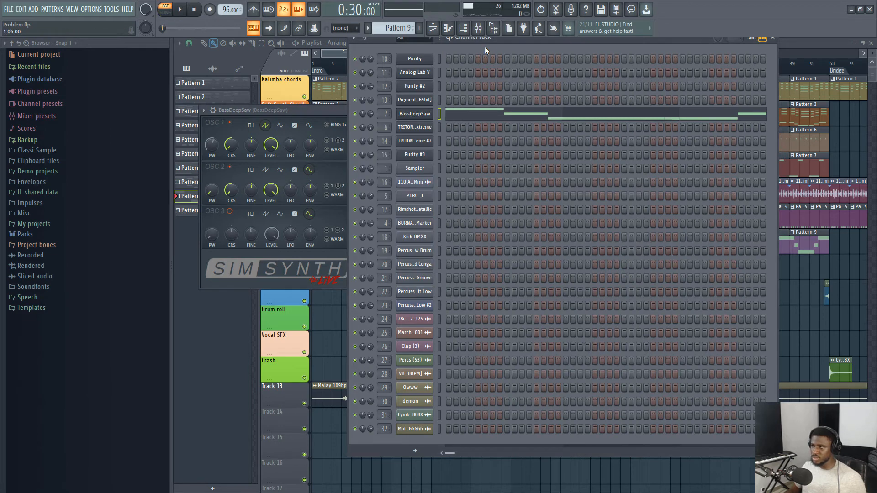
key("space")
left_click(485, 114)
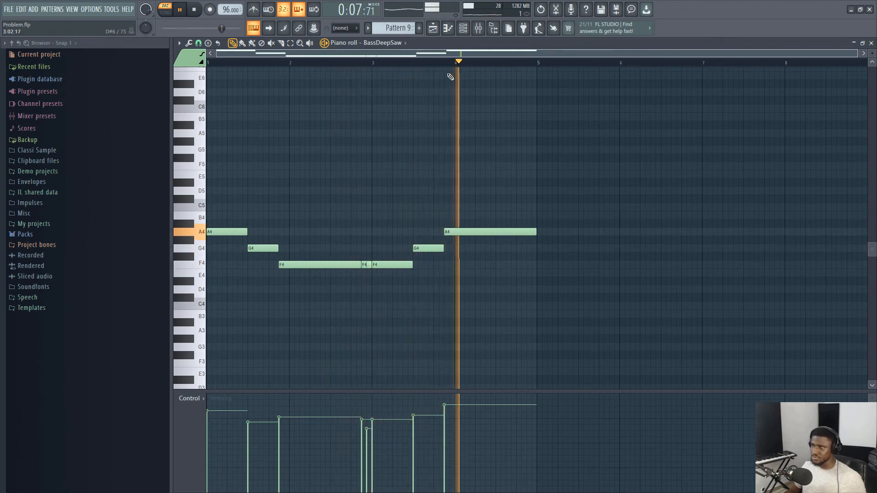
key("space")
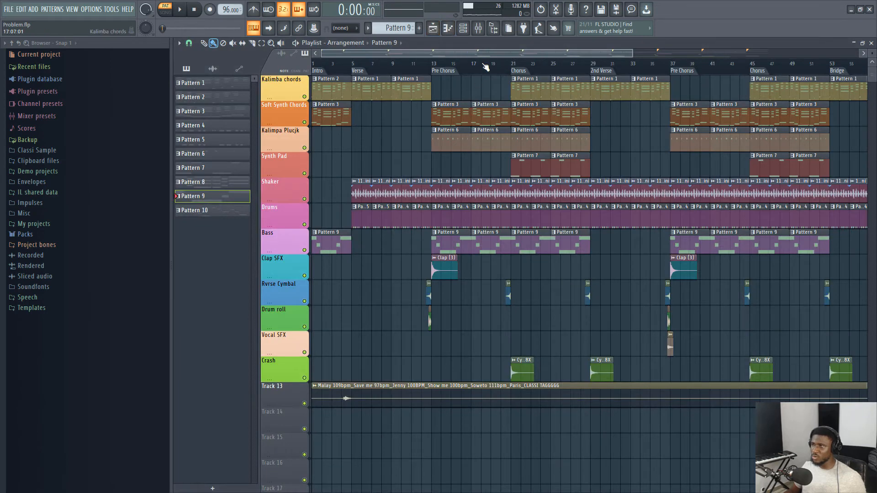
left_click(466, 31)
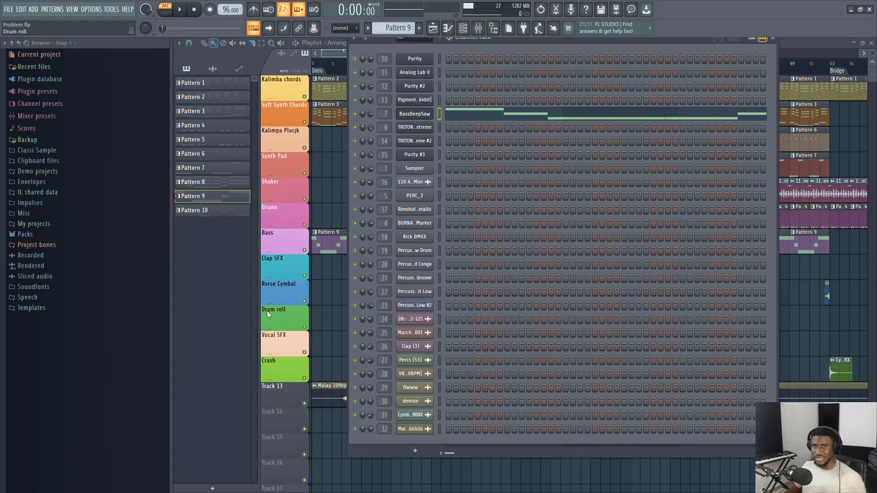
key("F6")
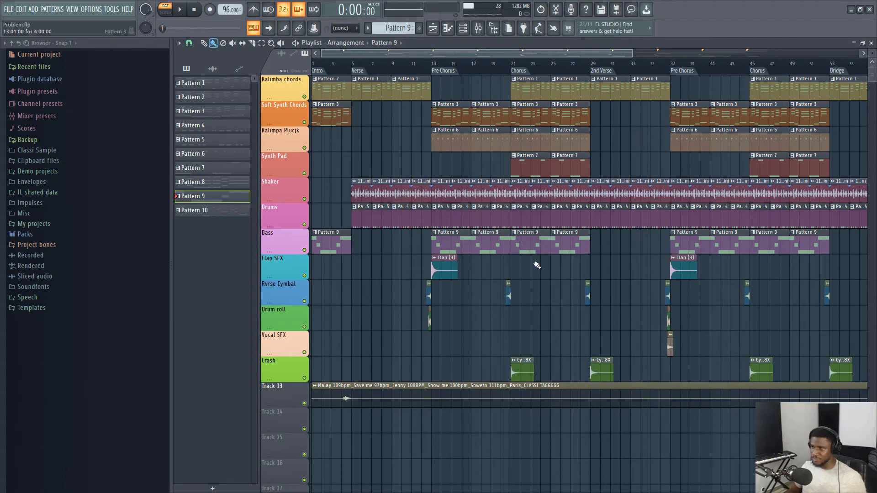
Step: Play the full arrangement from the first Pre Chorus marker at bar 13 to hear the bass in context
left_click(434, 74)
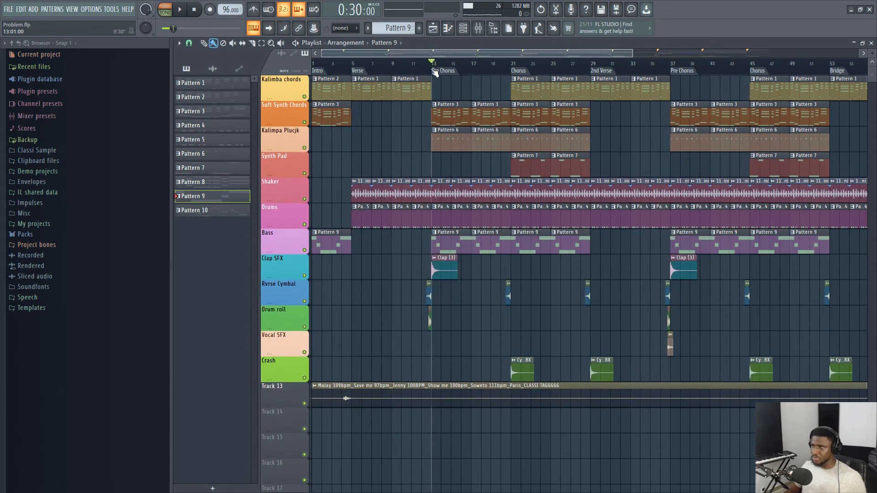
key("space")
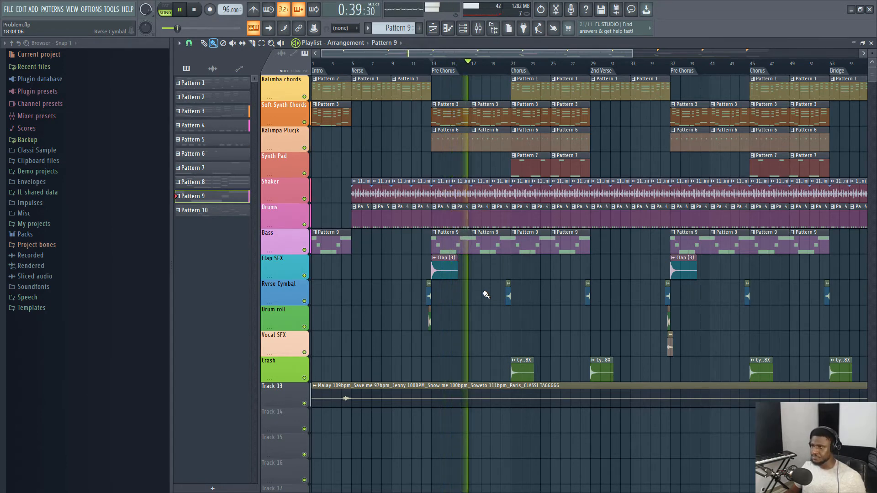
key("space")
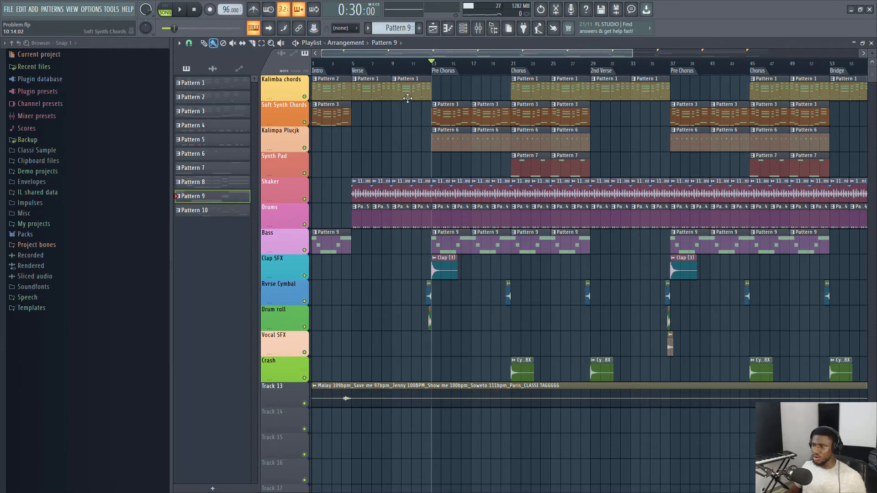
Step: Solo and audition the Clap SFX track from the first Pre Chorus marker, and inspect its Clap (3) sample settings
left_click(421, 65)
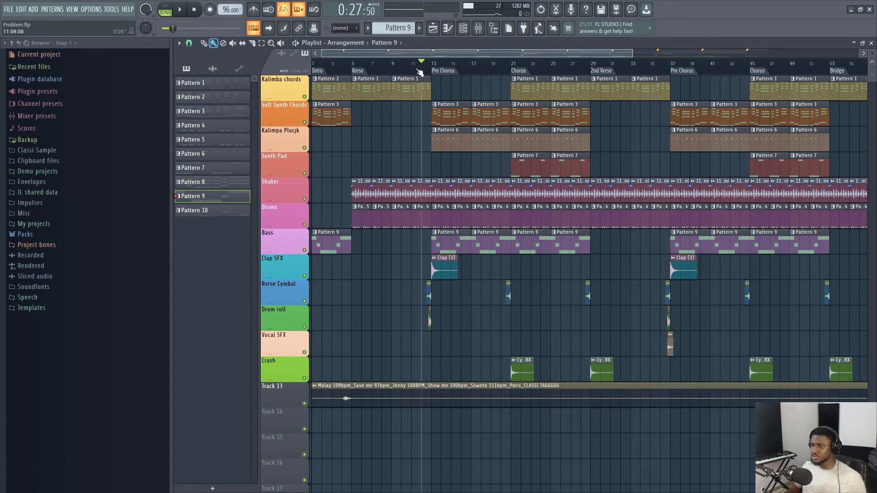
scroll(420, 72, "up", 4)
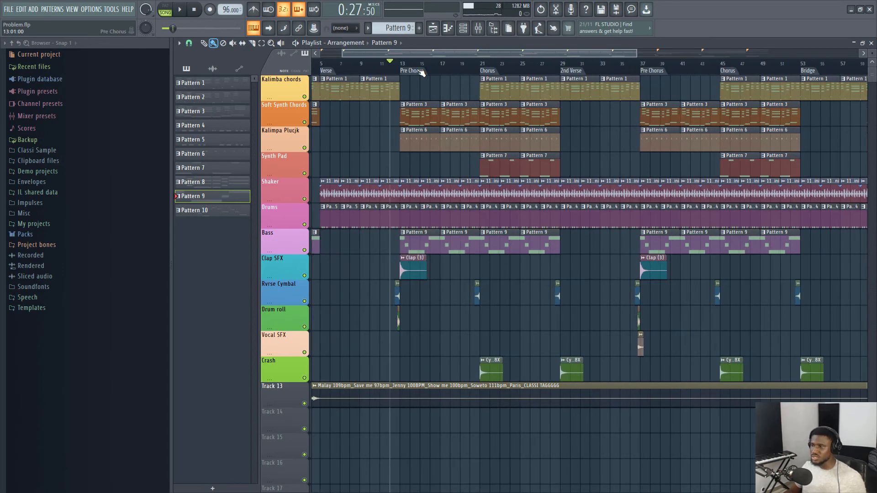
scroll(420, 72, "up", 4)
left_click_drag(389, 54, 368, 56)
right_click(305, 275)
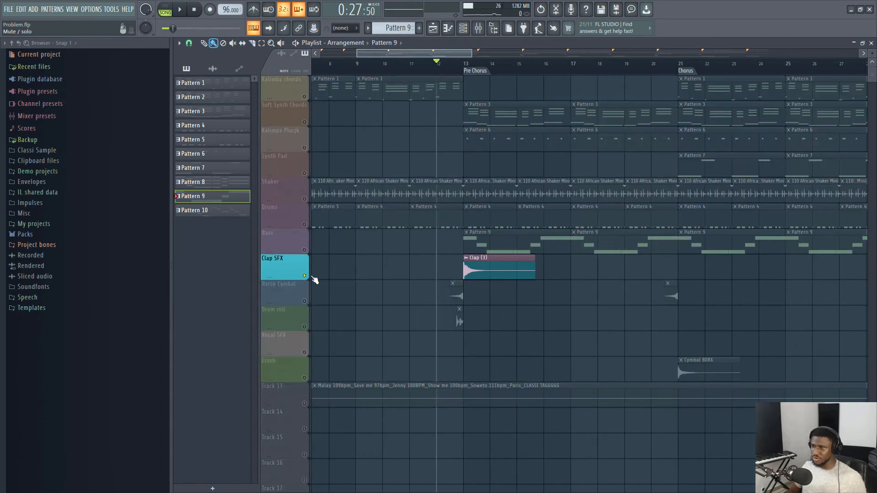
left_click(473, 74)
key("space")
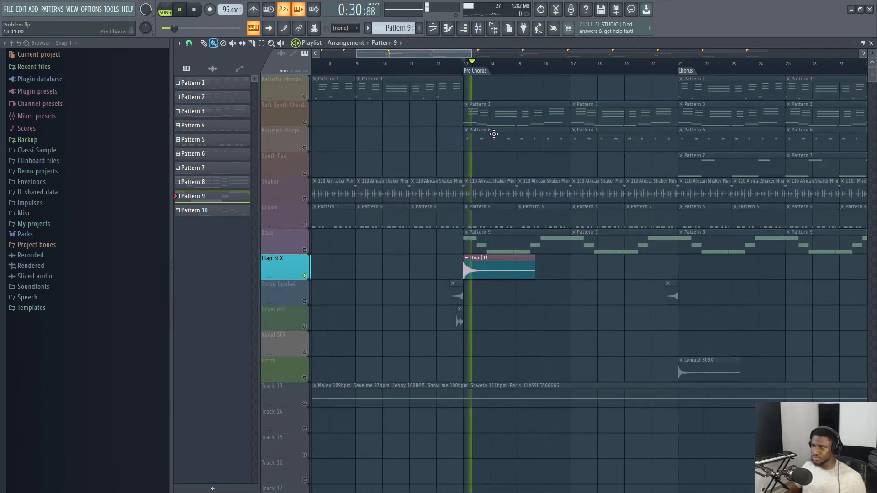
key("space")
double_click(498, 258)
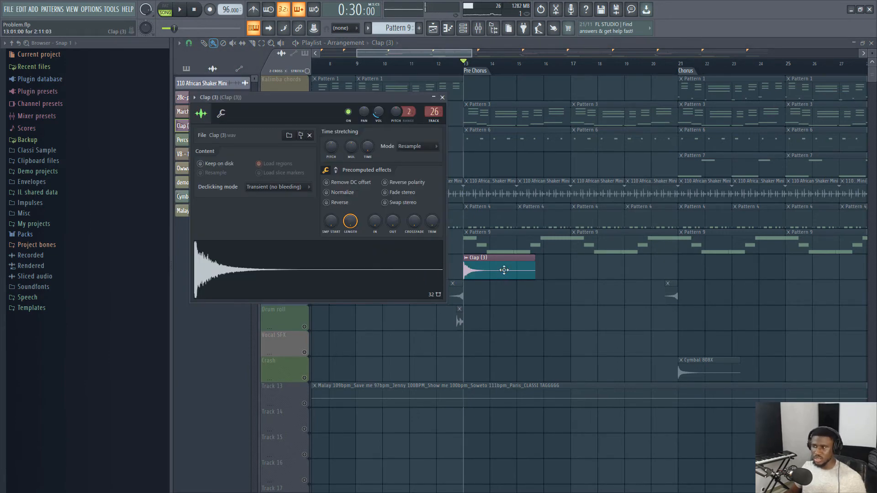
key("Escape")
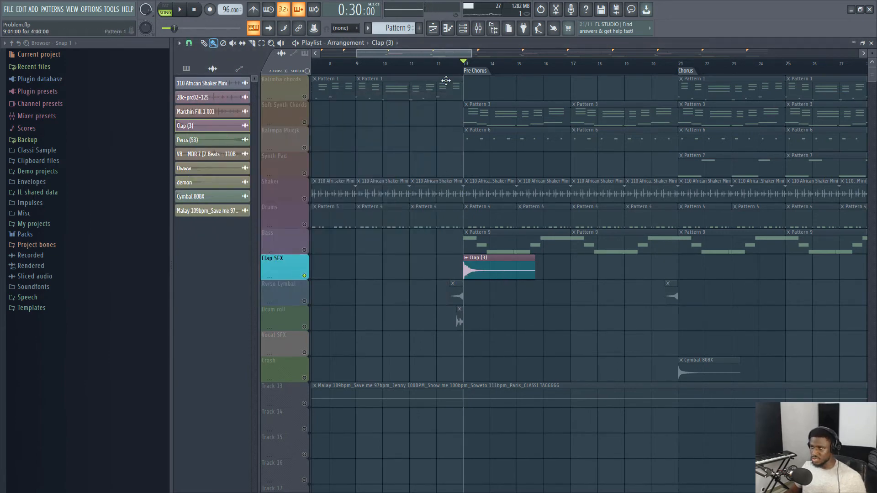
Step: Enable the Rvrse Cymbal track alongside the soloed Clap SFX and audition the transition from bar 12
left_click(440, 62)
key("space")
left_click(304, 302)
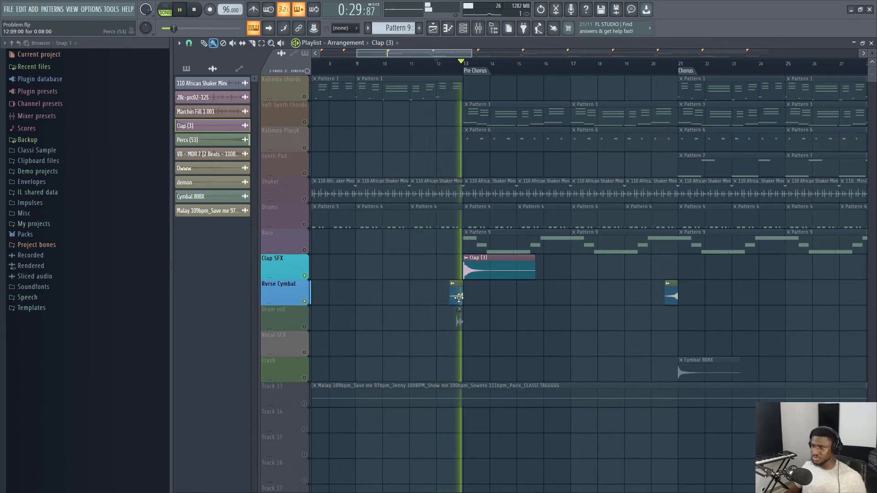
key("space")
Step: Enable the Drum roll track, inspect its VB - MDR 7 sample, and audition the transition into the Pre Chorus from bar 12
left_click(305, 327)
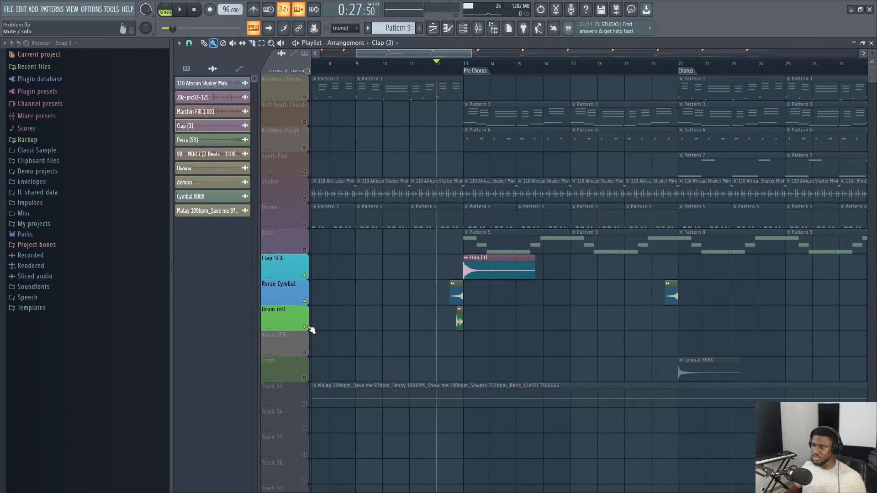
key("space")
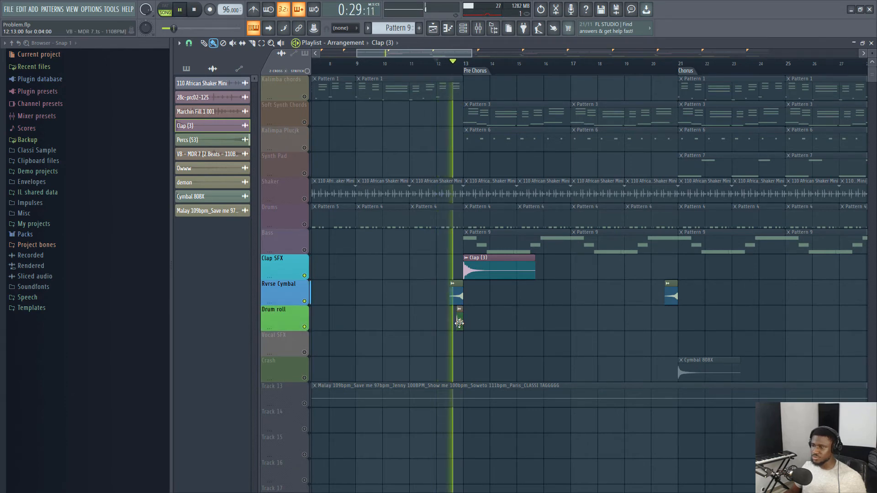
double_click(459, 322)
key("space")
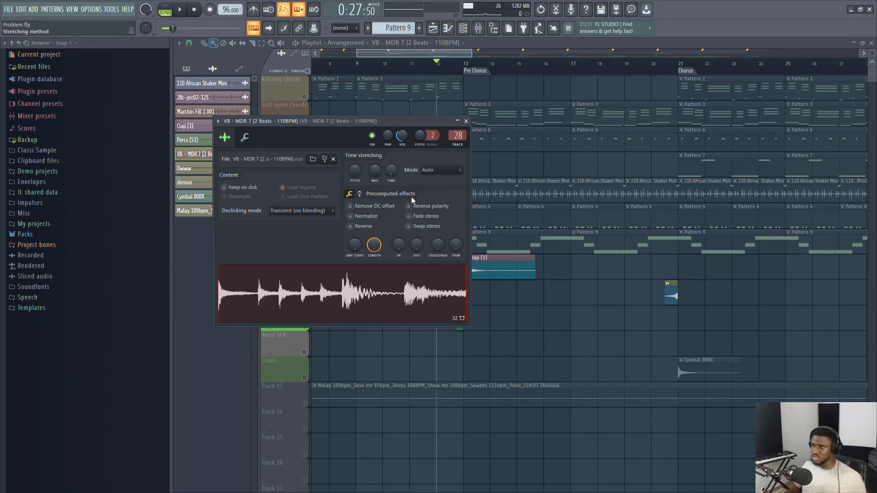
left_click(438, 62)
key("space")
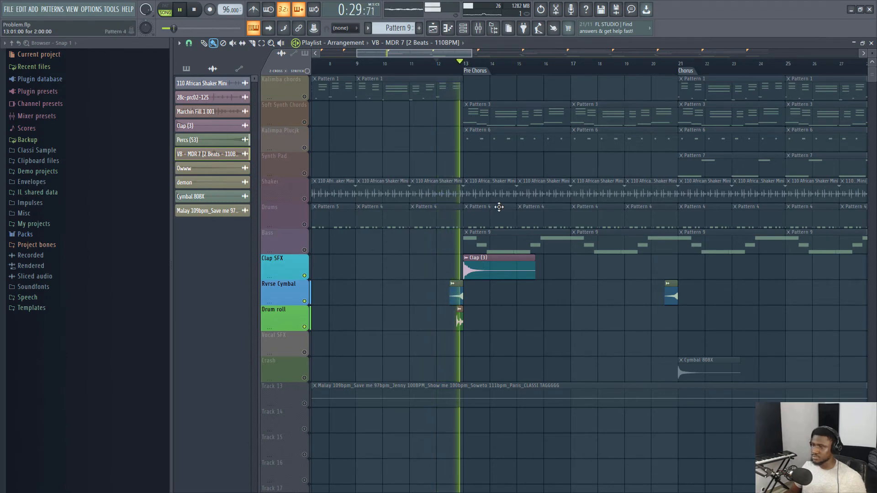
key("space")
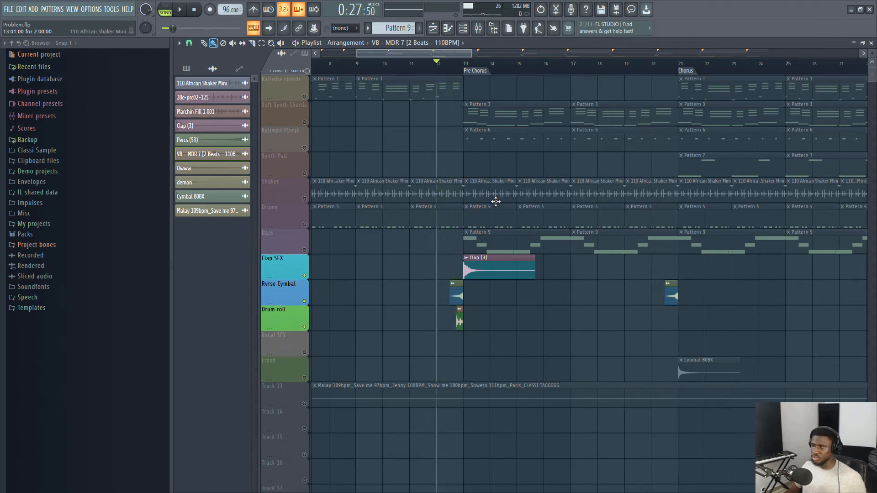
Step: Enable the Crash track alongside the other effect tracks and audition it from the first Chorus marker at bar 21
scroll(491, 65, "down", 4)
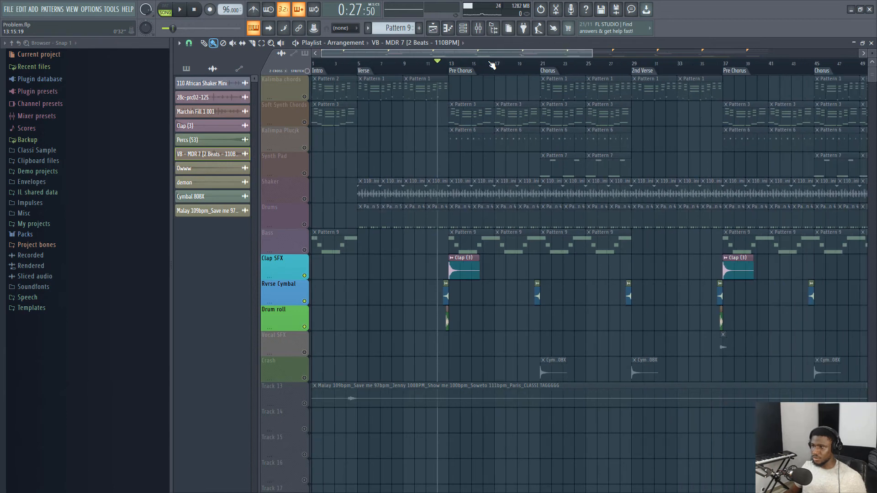
scroll(492, 65, "down", 4)
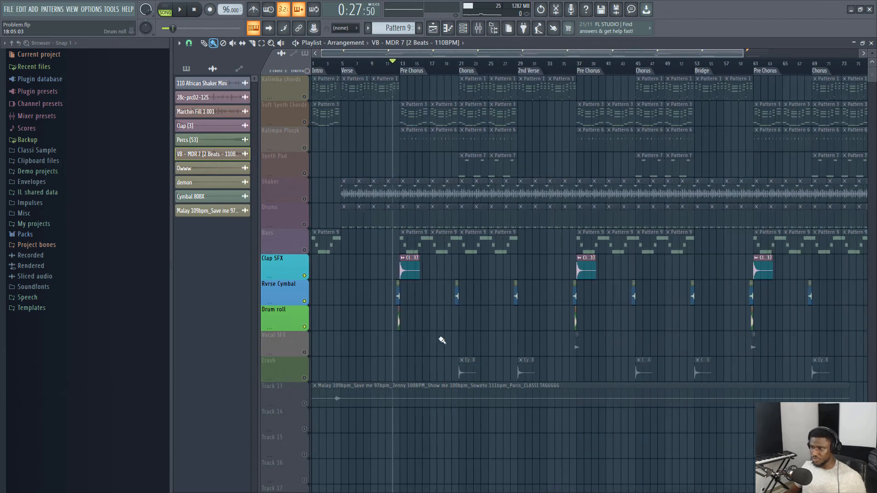
left_click(470, 72)
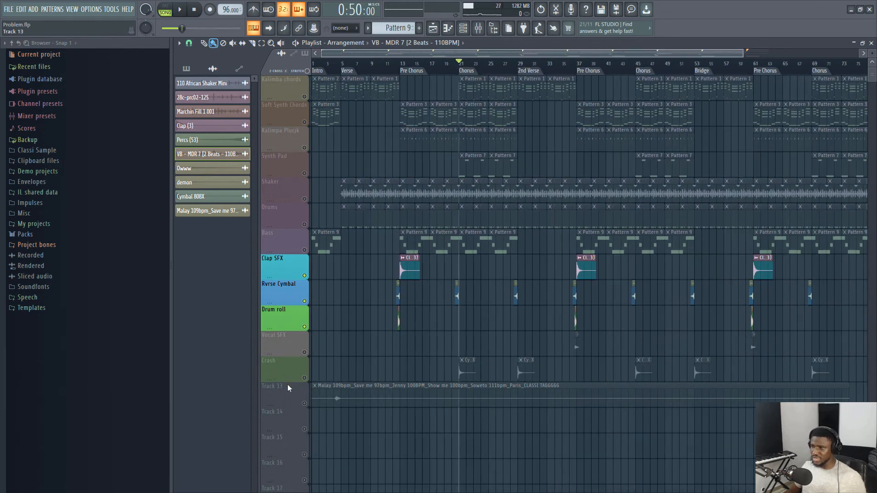
left_click(306, 378)
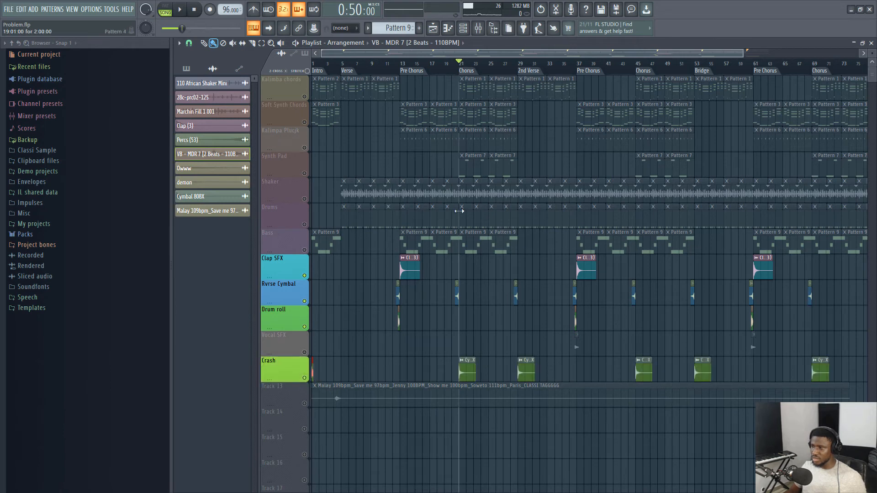
key("space")
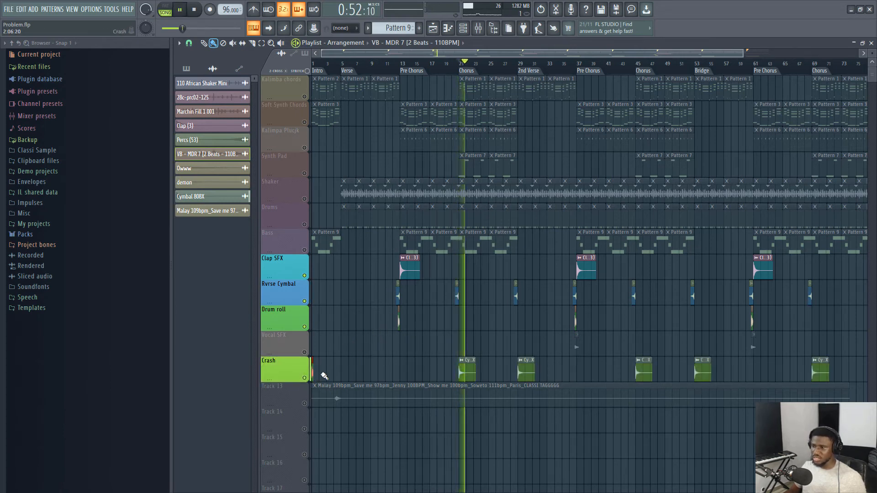
key("space")
Step: Restore all playlist tracks and play the full mix from the first Chorus at bar 21
right_click(308, 379)
right_click(308, 380)
key("space")
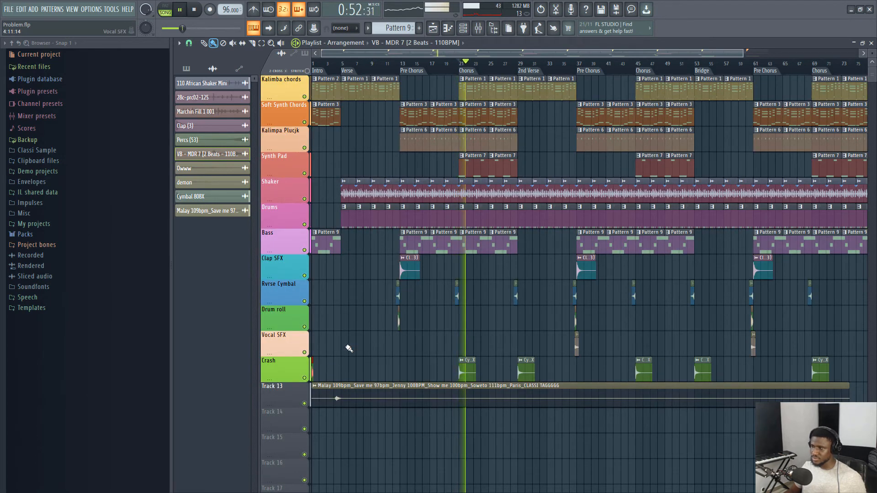
key("space")
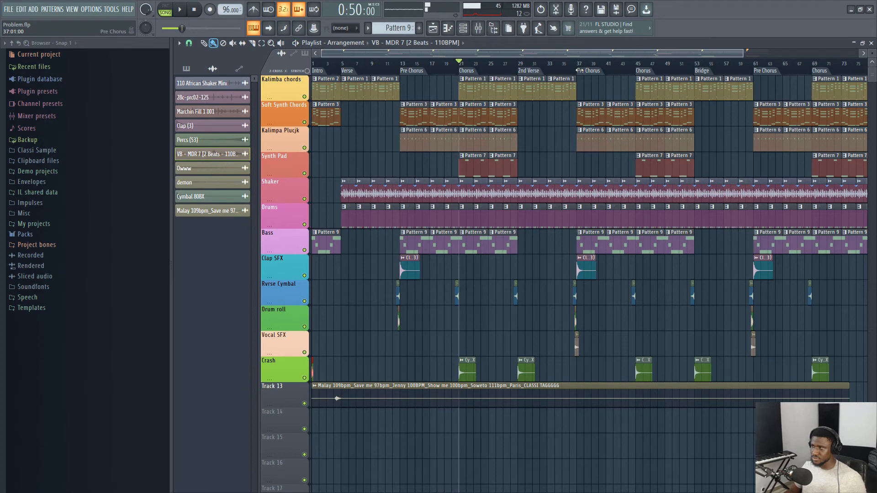
Step: Play the full arrangement from the second Pre Chorus marker at bar 37 to hear the Vocal SFX
left_click(579, 70)
key("space")
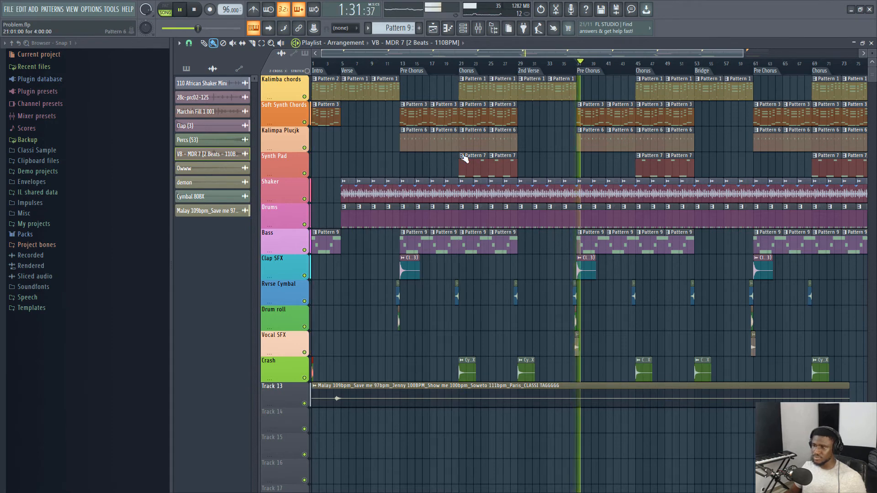
scroll(449, 77, "down", 2)
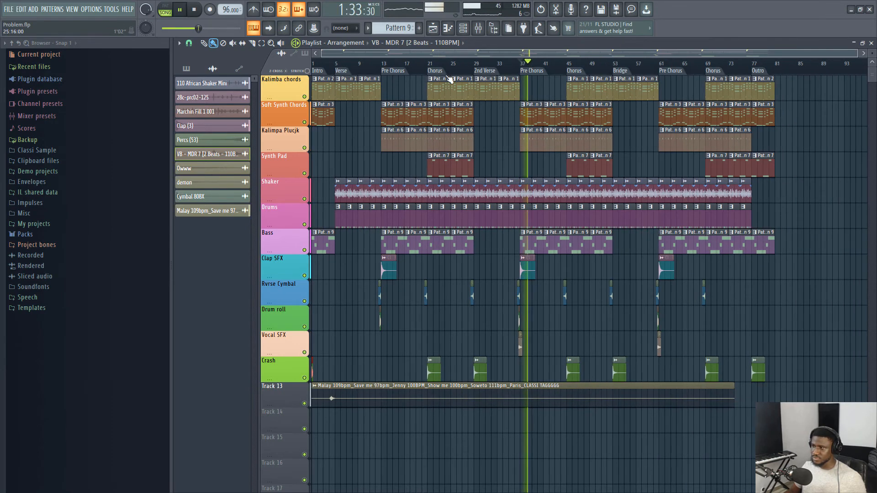
key("space")
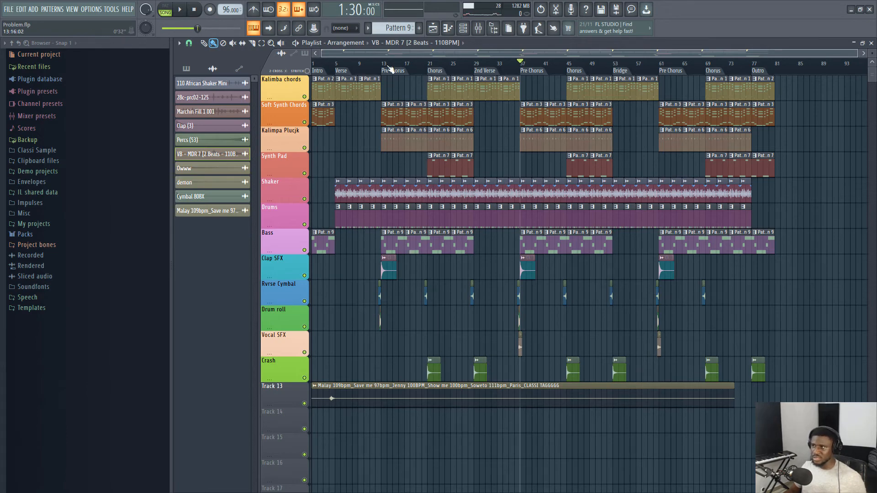
Step: Select the Intro section on the playlist timeline, from bar 1 up to the Verse marker at bar 5
scroll(389, 67, "up", 5)
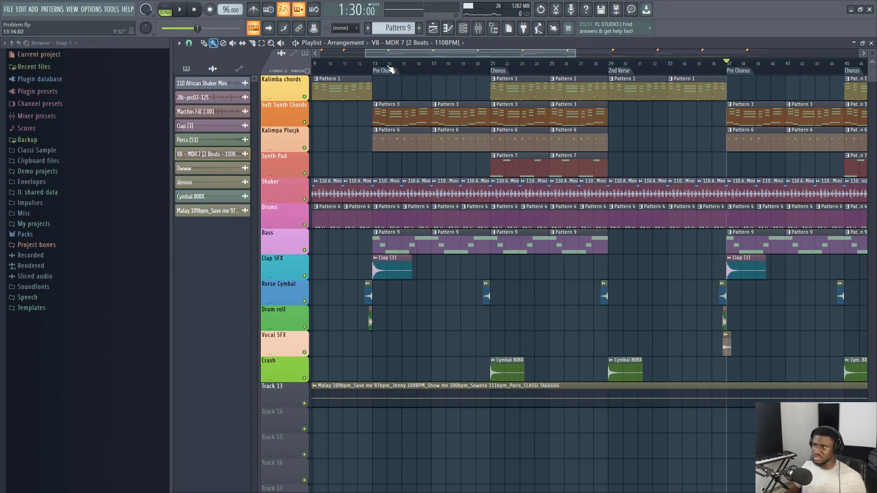
scroll(389, 68, "down", 4)
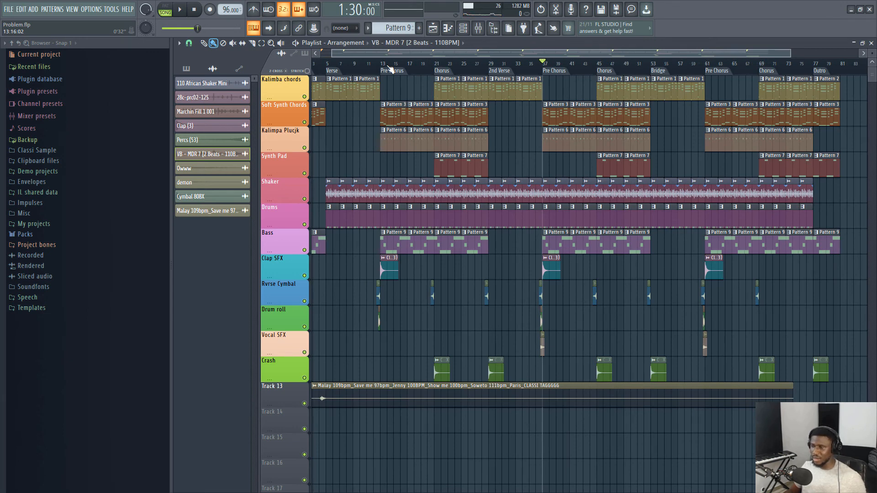
scroll(389, 68, "down", 2)
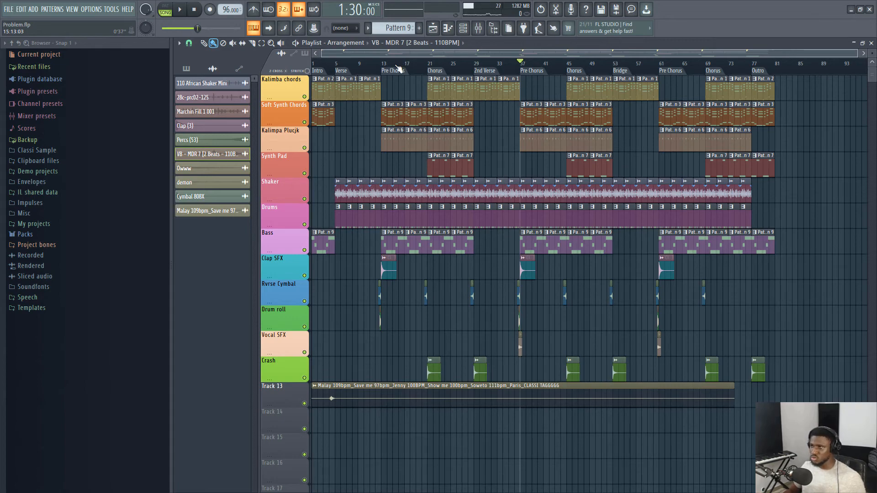
scroll(337, 77, "up", 5)
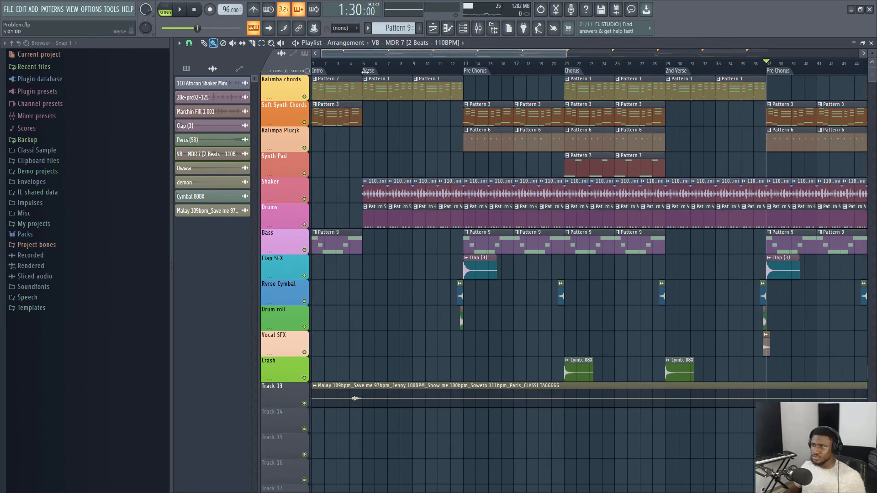
left_click_drag(365, 72, 299, 92)
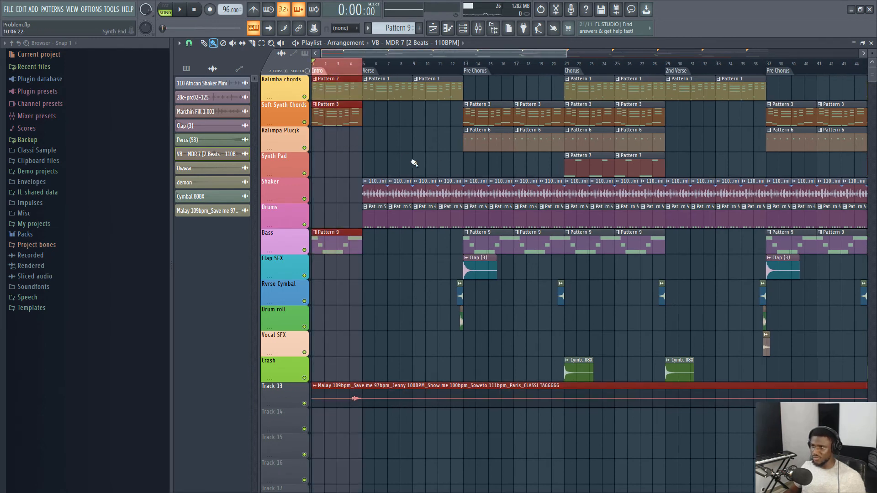
Step: Set the playlist's snap to Bar and clear the Intro selection
left_click(189, 43)
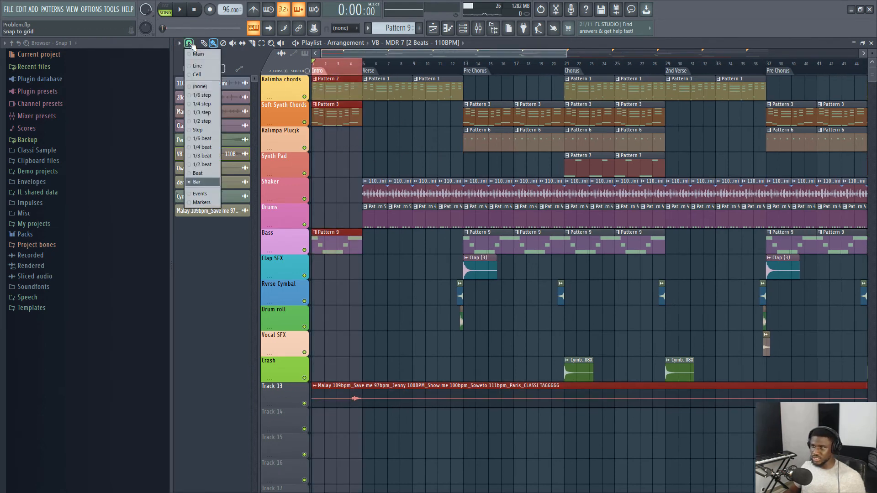
left_click(195, 181)
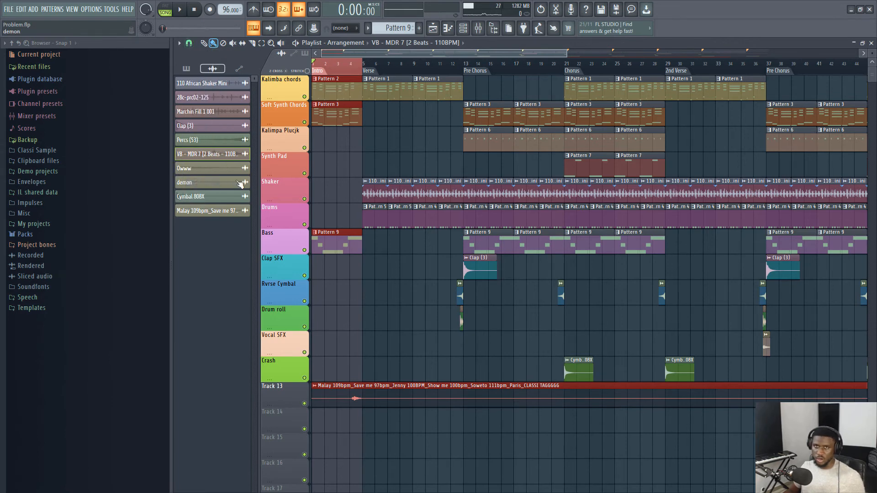
left_click(365, 154)
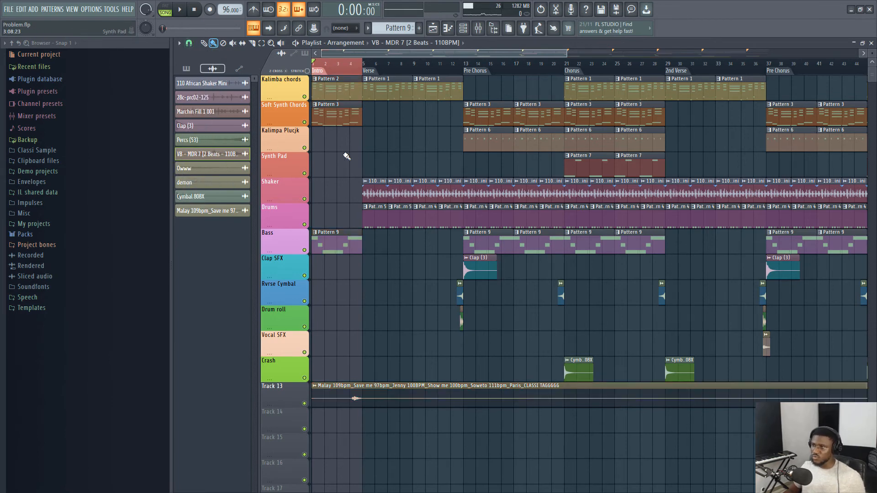
left_click(336, 66)
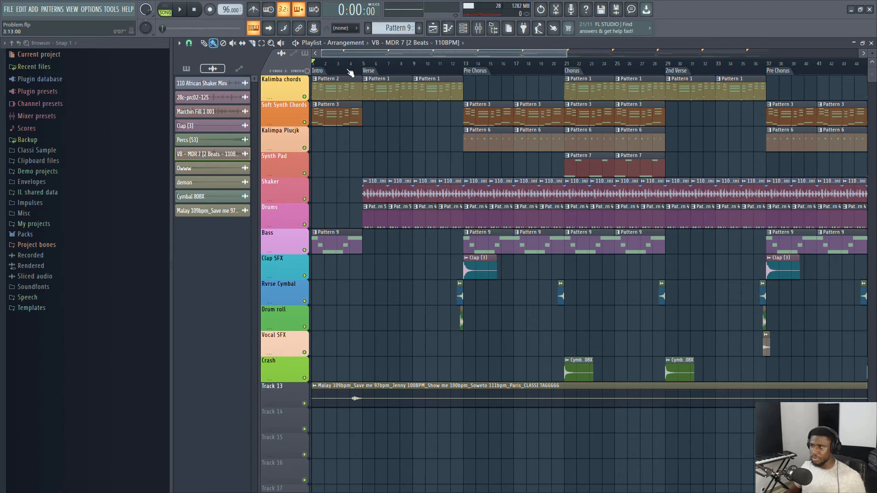
Step: Audition the Intro from bar 1, comparing it with the Bass track muted and enabled
key("space")
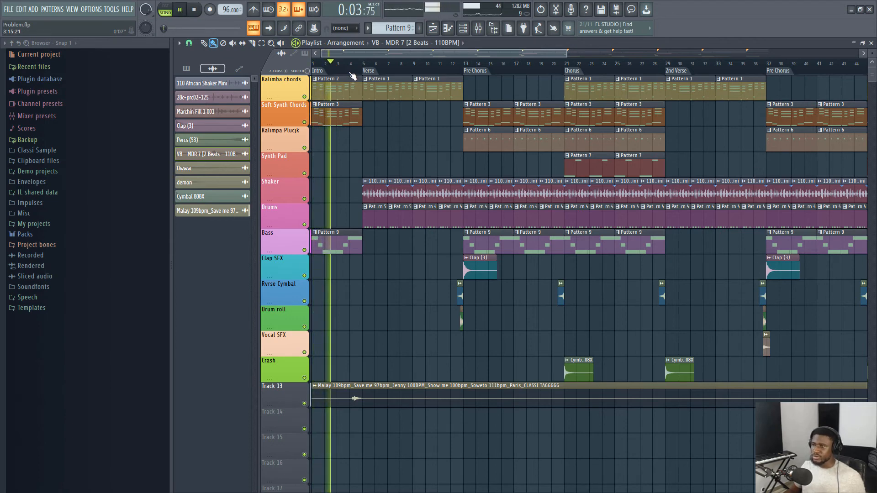
key("space")
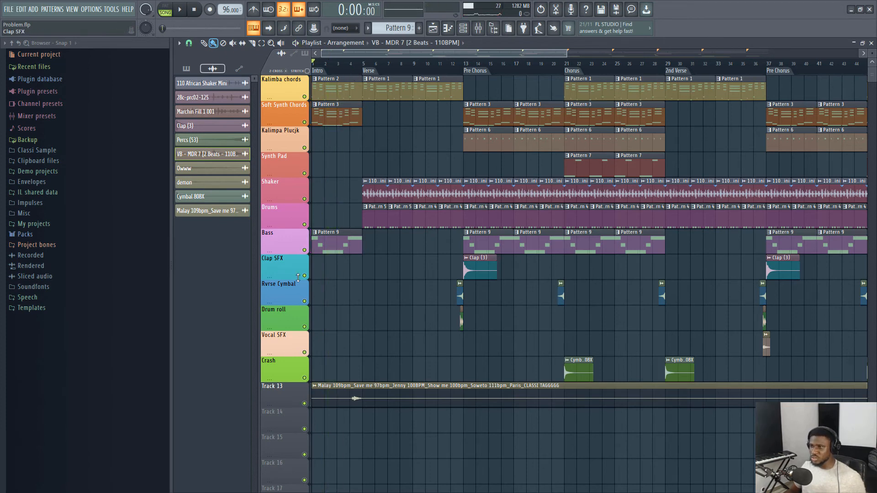
left_click(304, 250)
key("space")
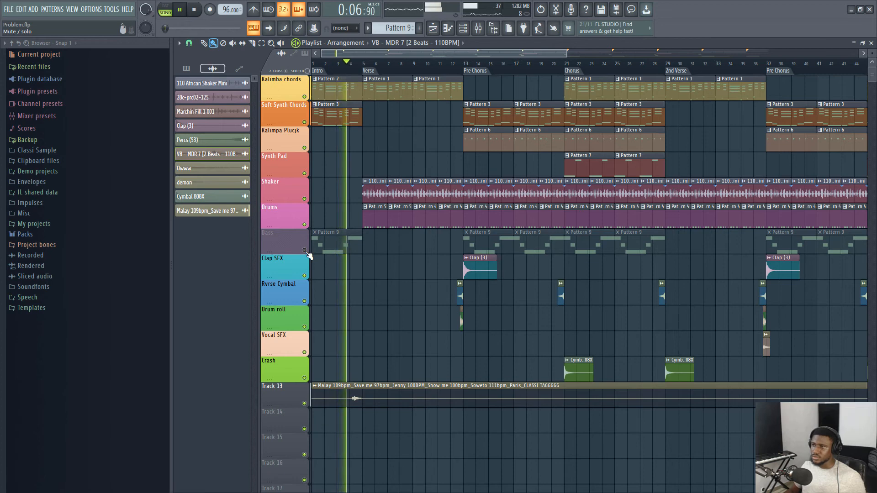
key("space")
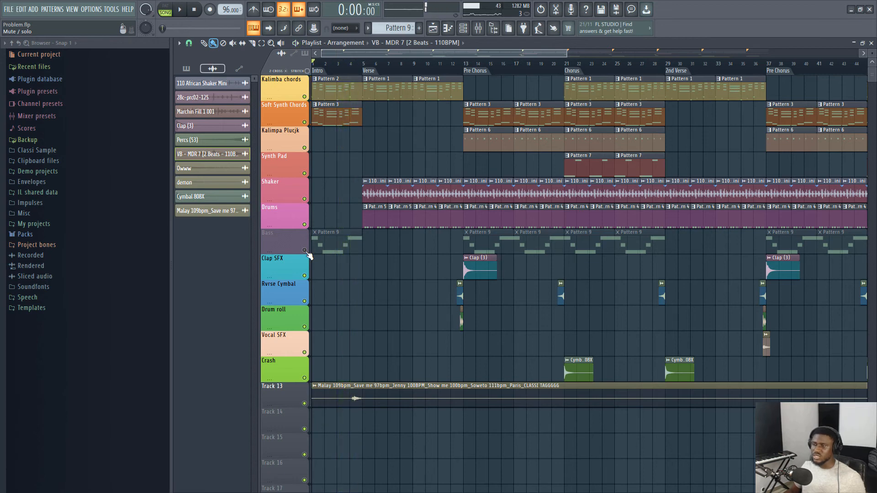
left_click(304, 251)
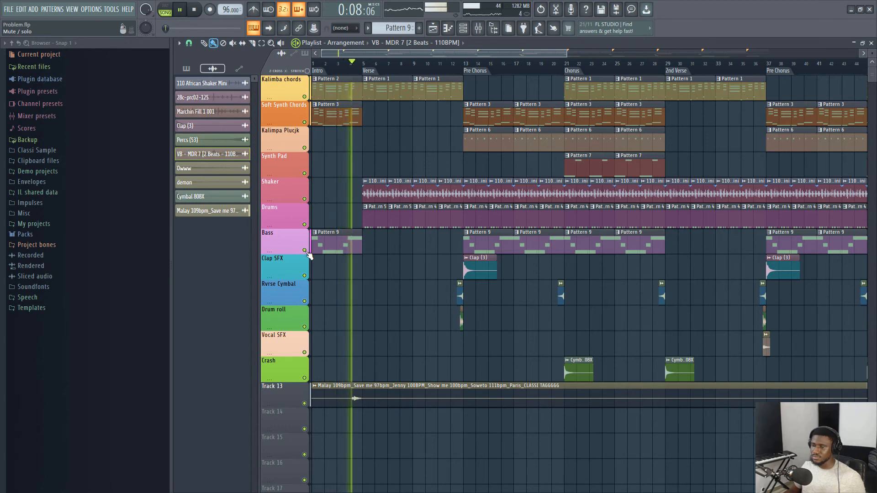
key("space")
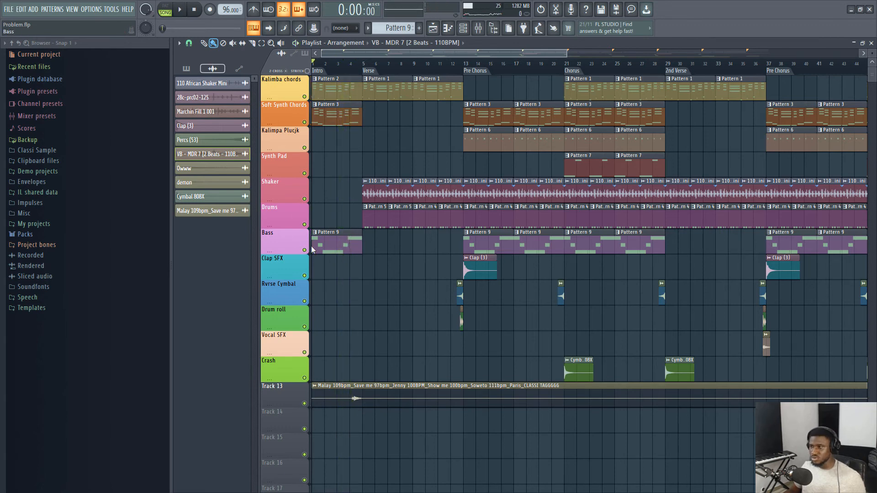
Step: Play the first Verse from its marker at bar 5, and again from bar 9
left_click(370, 71)
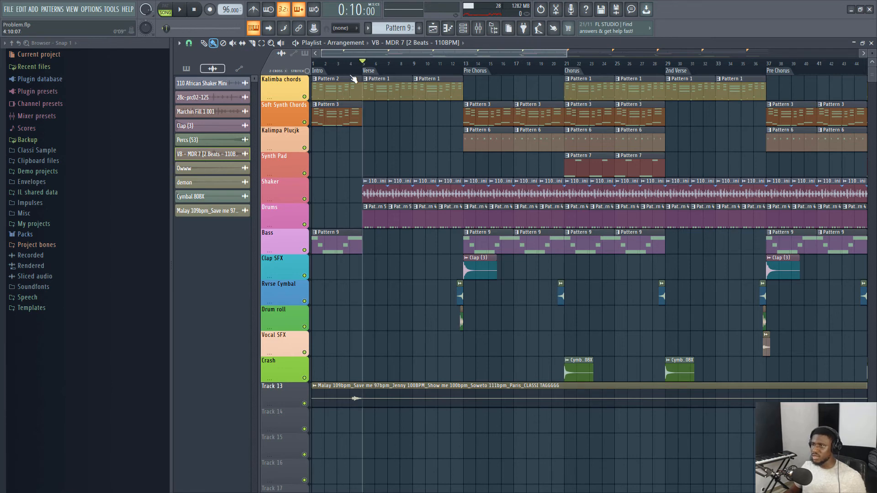
key("space")
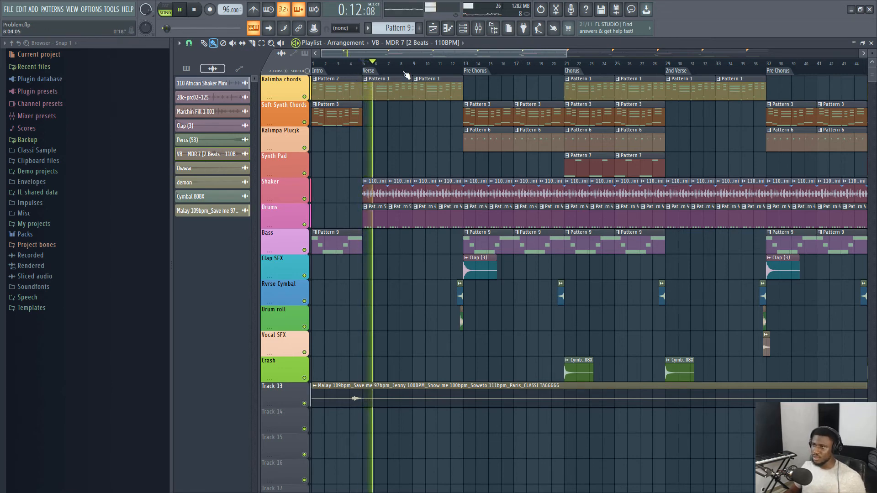
scroll(396, 75, "down", 3)
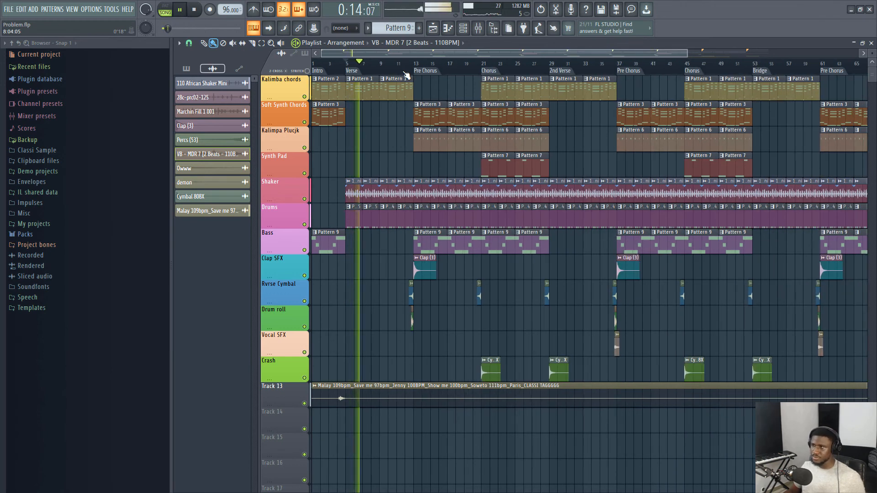
key("space")
left_click(381, 73)
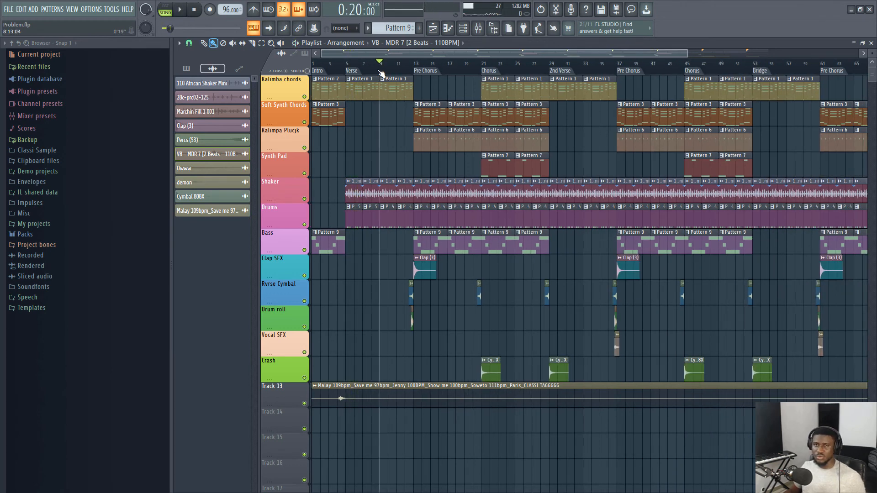
key("space")
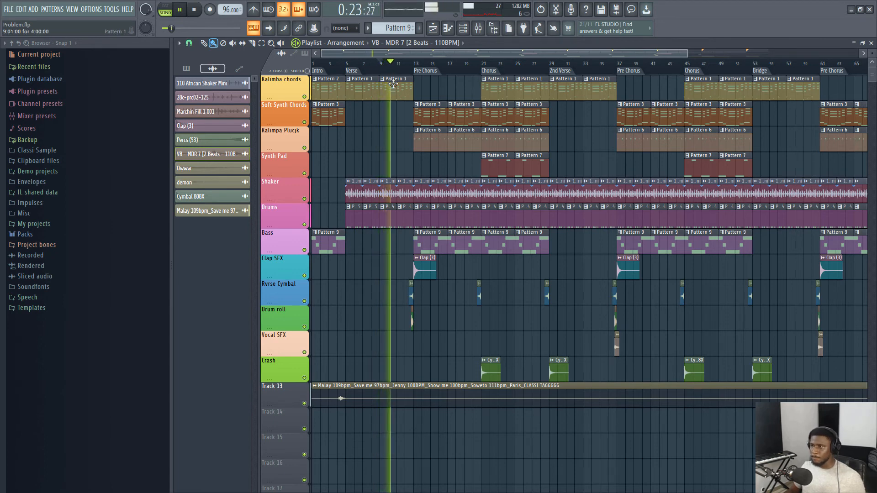
key("space")
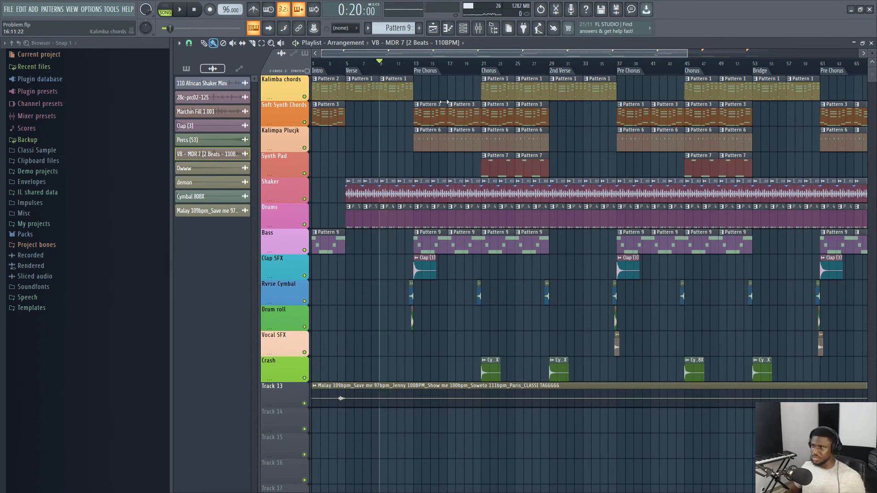
Step: Play from bar 12 through the first Pre Chorus and into the Chorus at bar 21, switching to the Draw tool
left_click(413, 71)
left_click(408, 71)
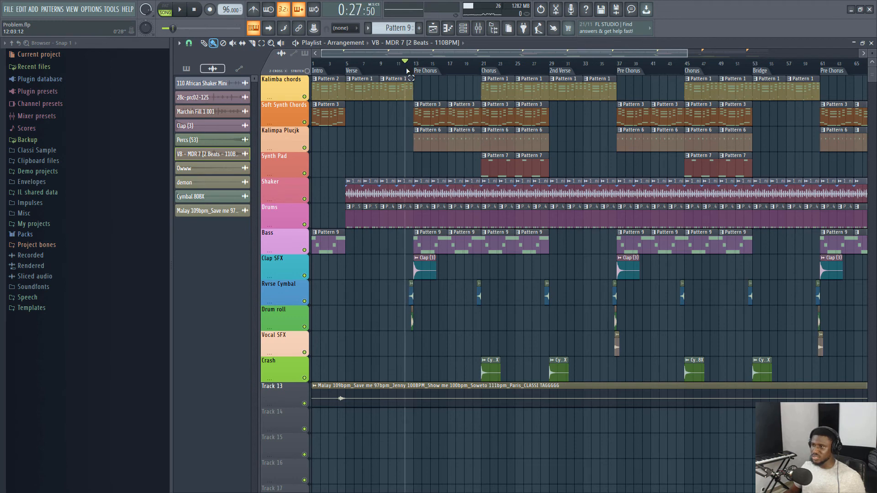
key("space")
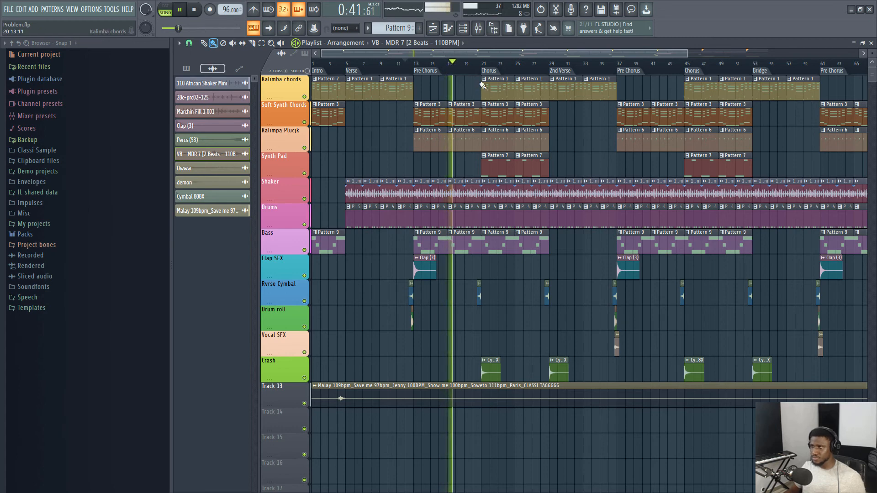
left_click(204, 43)
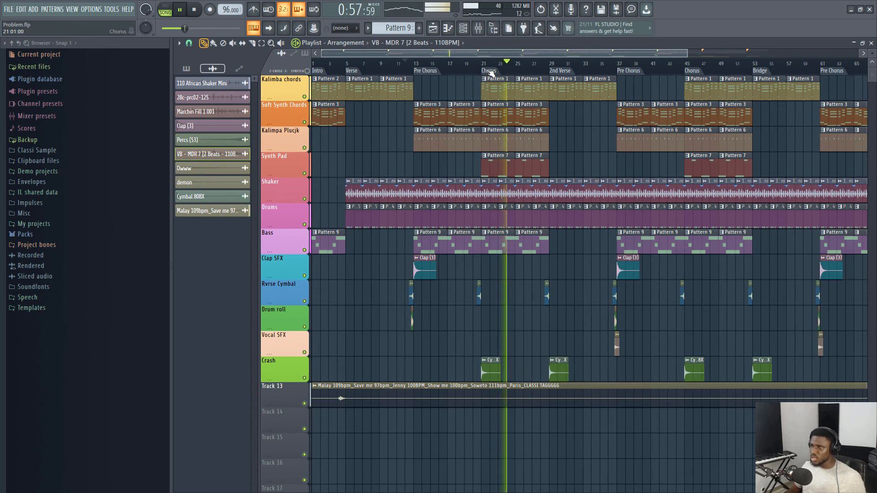
key("space")
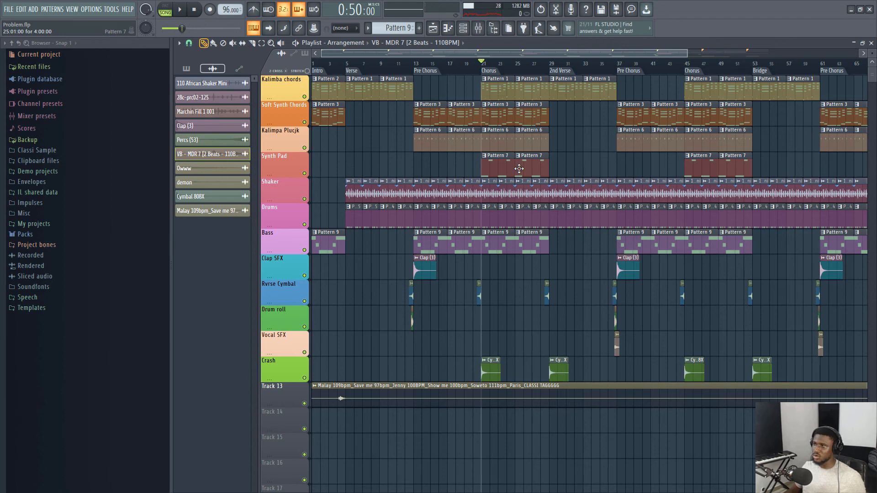
Step: Play from bar 27 through the transition into the 2nd Verse
scroll(497, 51, "down", 3)
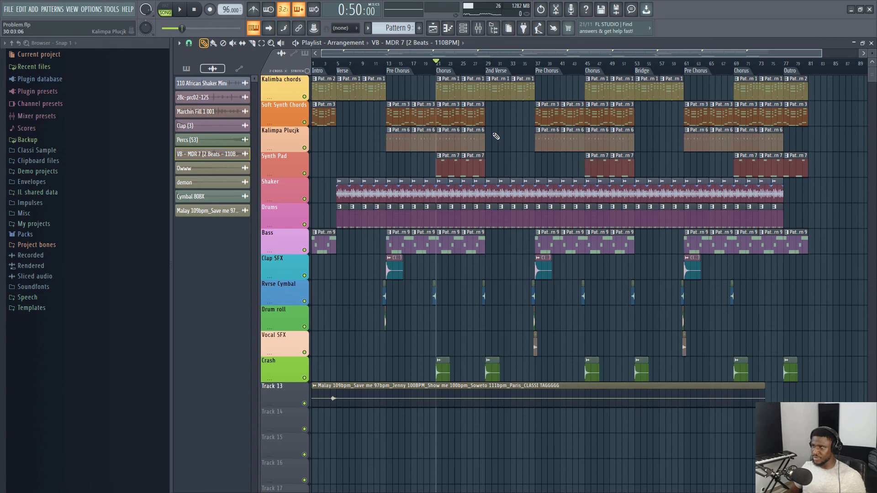
left_click(475, 68)
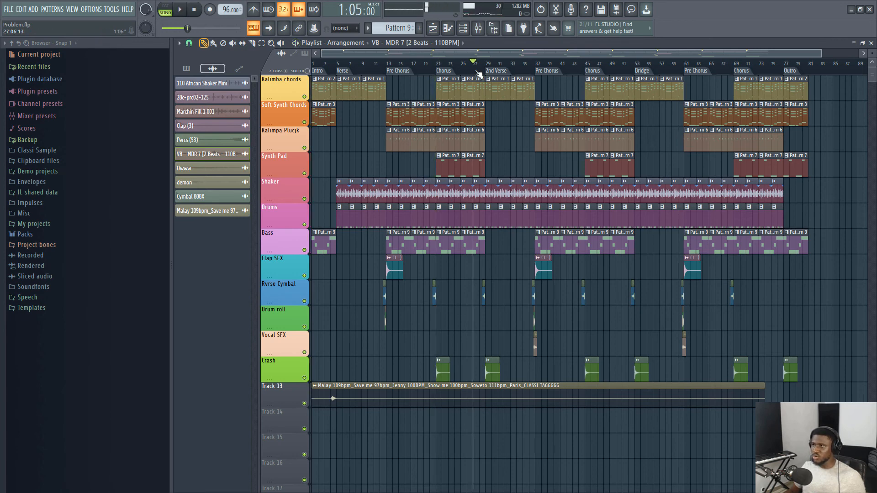
key("space")
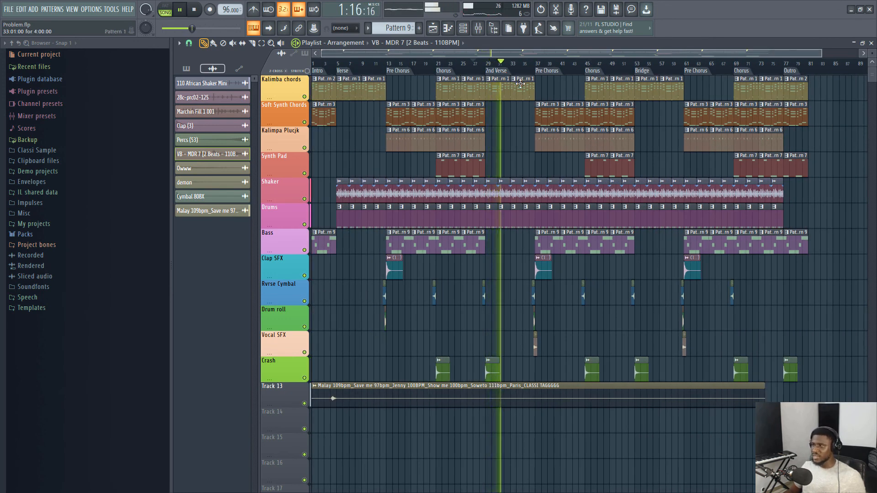
key("space")
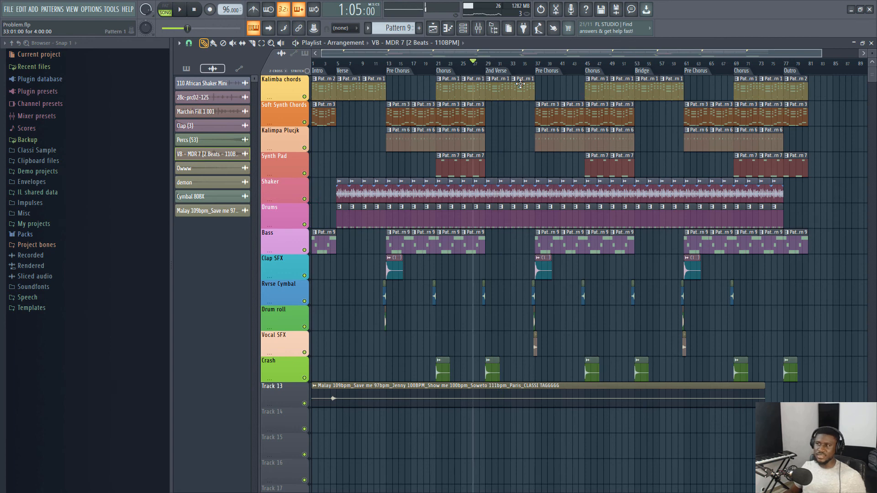
Step: Audition the Bridge section from its marker at bar 53
scroll(521, 84, "down", 3)
scroll(569, 71, "down", 1)
scroll(592, 184, "up", 3)
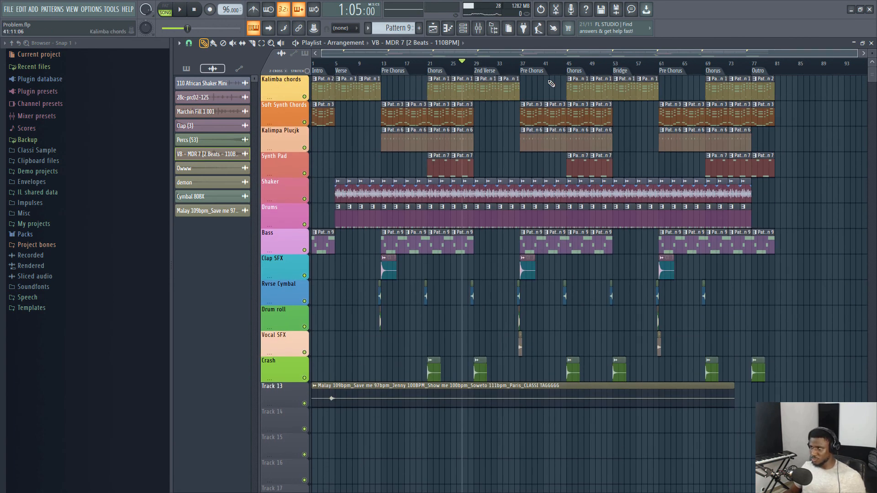
left_click(624, 74)
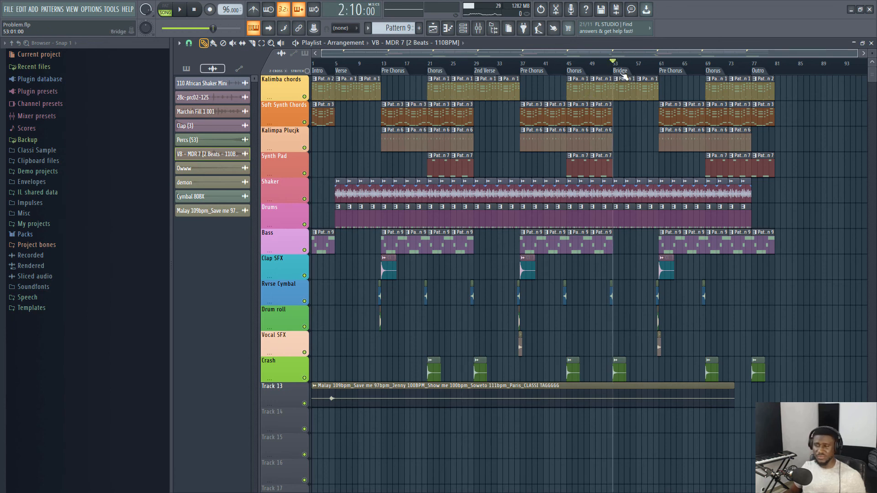
key("space")
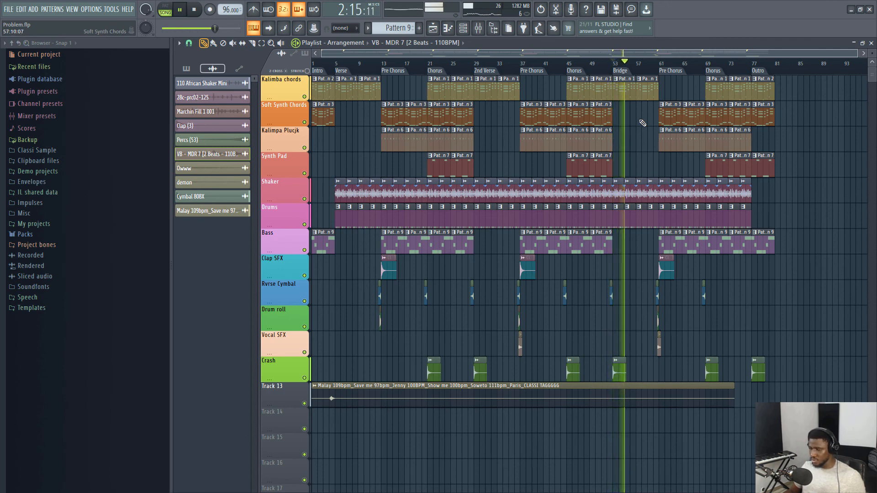
key("space")
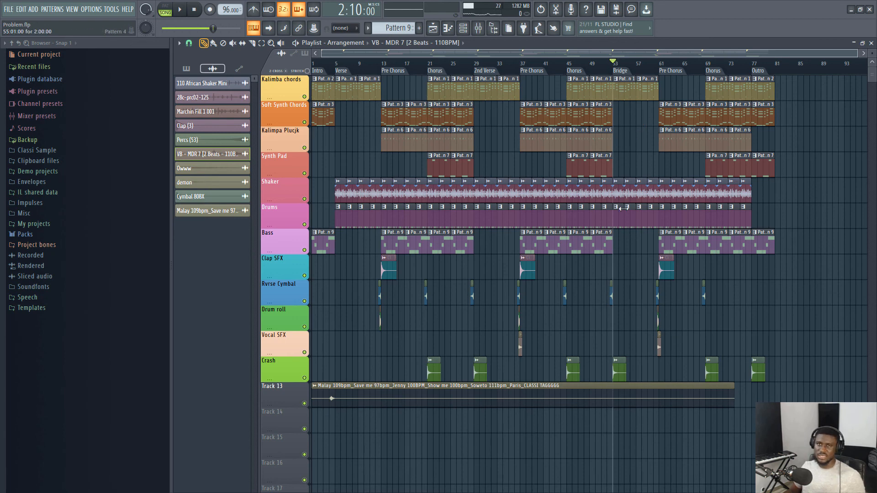
Step: Move the playhead to the last Pre Chorus at bar 61, and play the Outro from its marker at bar 77
left_click(661, 72)
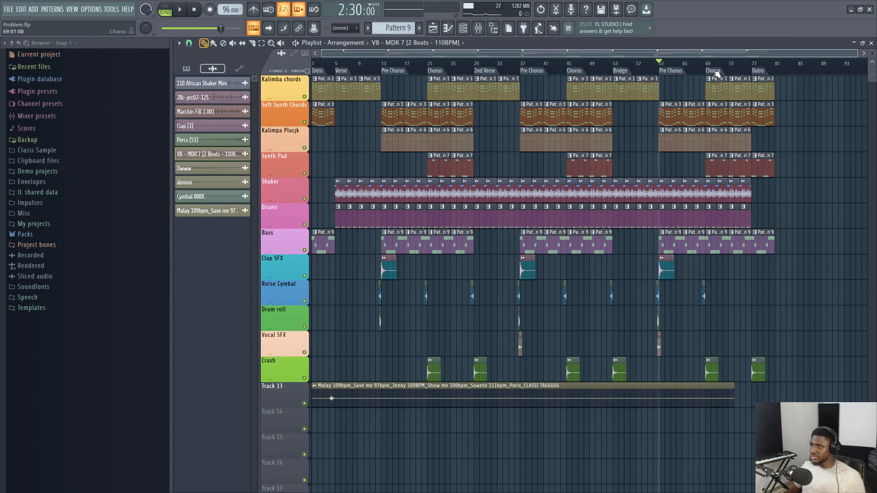
left_click(753, 73)
key("space")
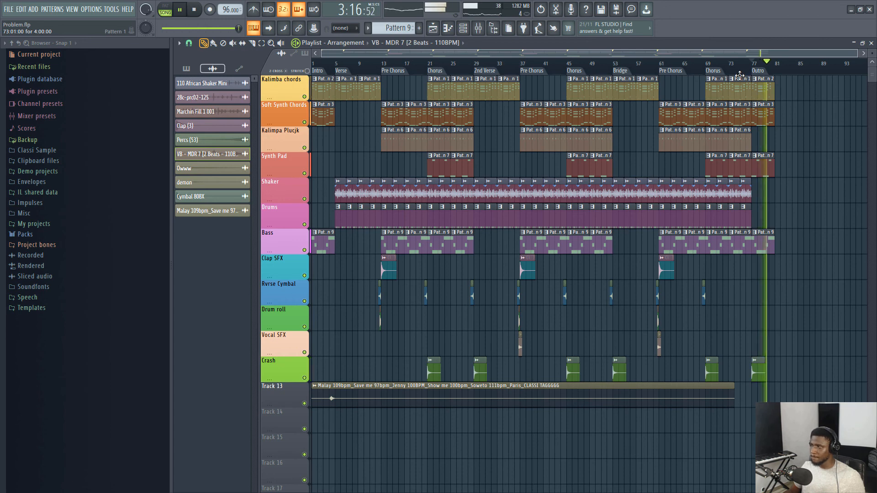
key("space")
Step: Play the last Chorus from its marker at bar 69 through into the Outro
left_click(719, 71)
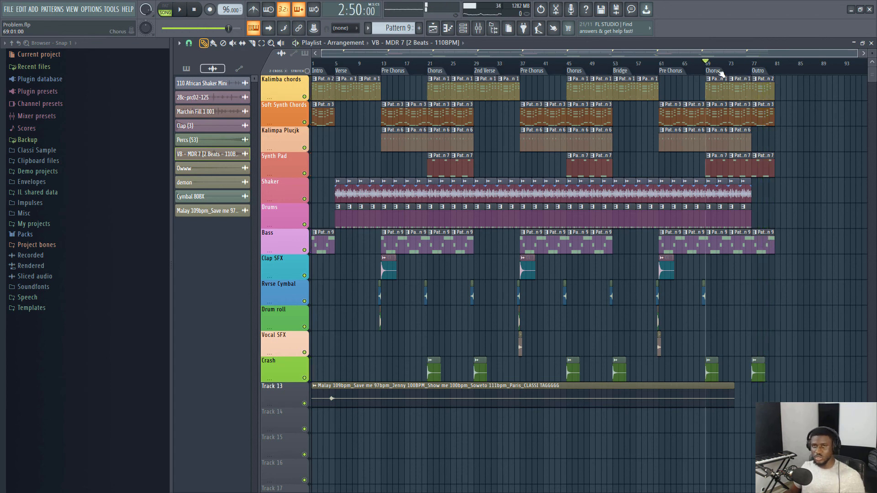
key("space")
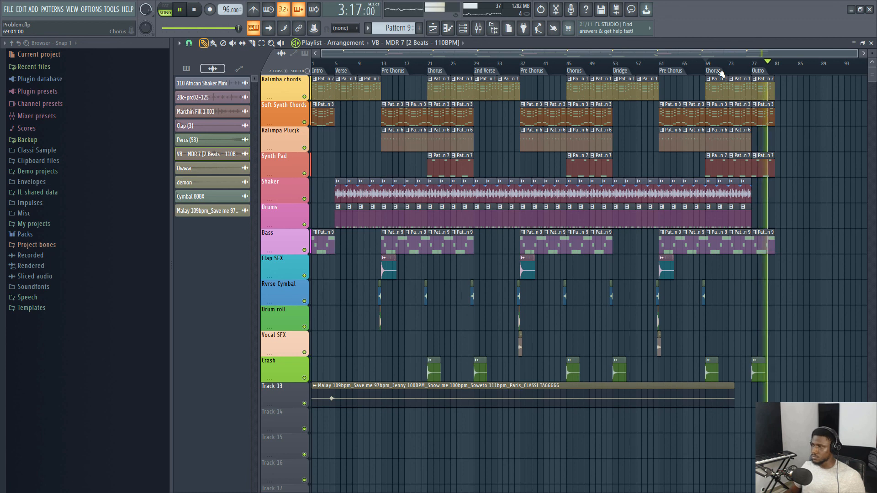
key("space")
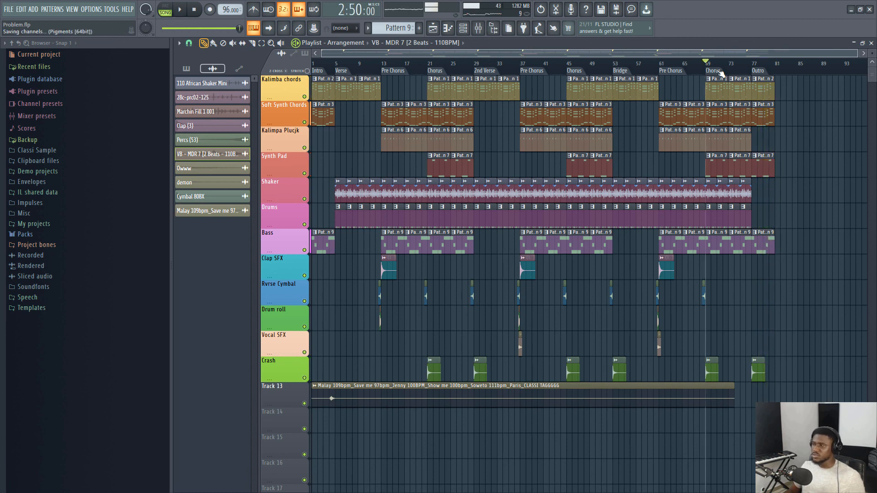